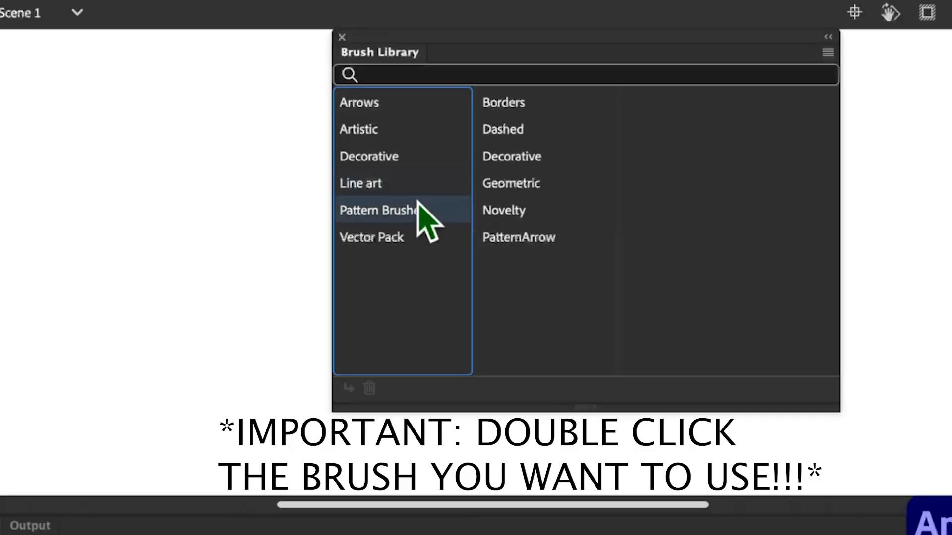
# Open the Hand Drawn Brushes in the Vector Pack brush category and draw a circular test stroke on the stage.
pyautogui.click(412, 237)
pyautogui.click(518, 104)
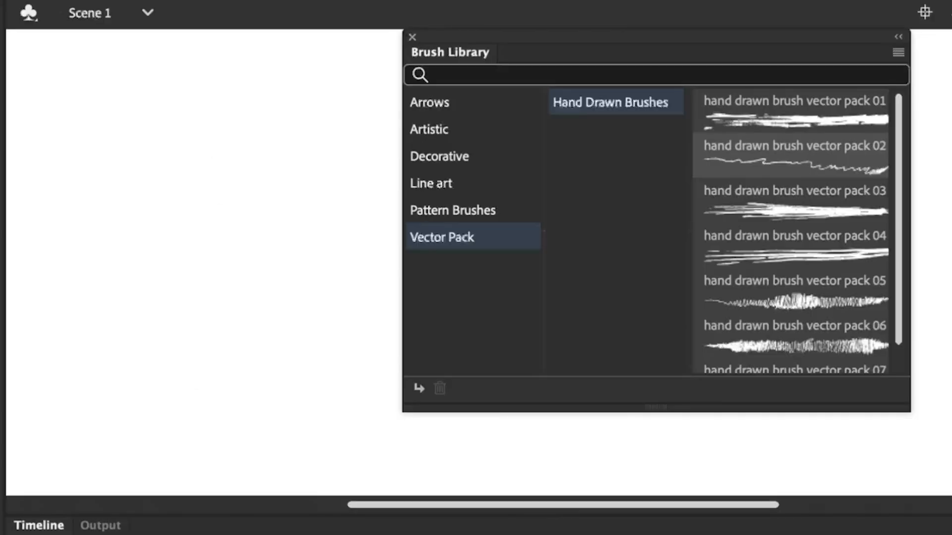
pyautogui.moveTo(213, 85)
pyautogui.mouseDown()
pyautogui.moveTo(223, 85)
pyautogui.moveTo(192, 124)
pyautogui.moveTo(198, 129)
pyautogui.mouseUp()
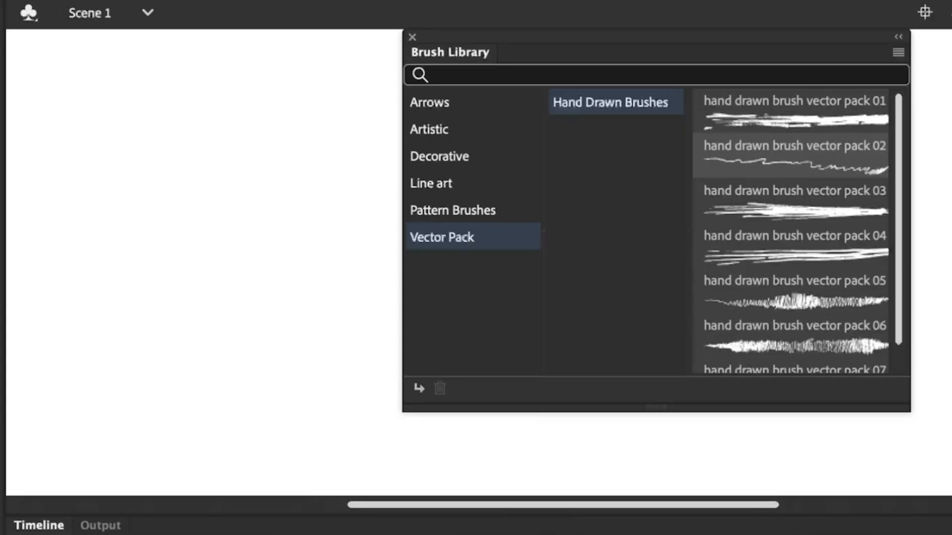
# Test hand drawn brush vector pack 04 and the artistic PaintBrush style Brush 2 with freehand strokes on the stage.
pyautogui.click(795, 246)
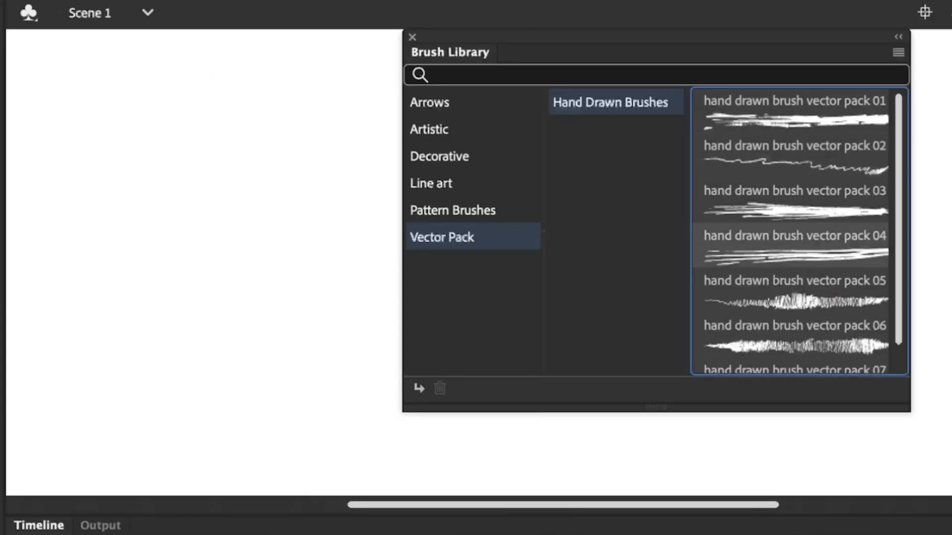
pyautogui.moveTo(214, 117)
pyautogui.mouseDown()
pyautogui.moveTo(293, 172)
pyautogui.moveTo(230, 143)
pyautogui.mouseUp()
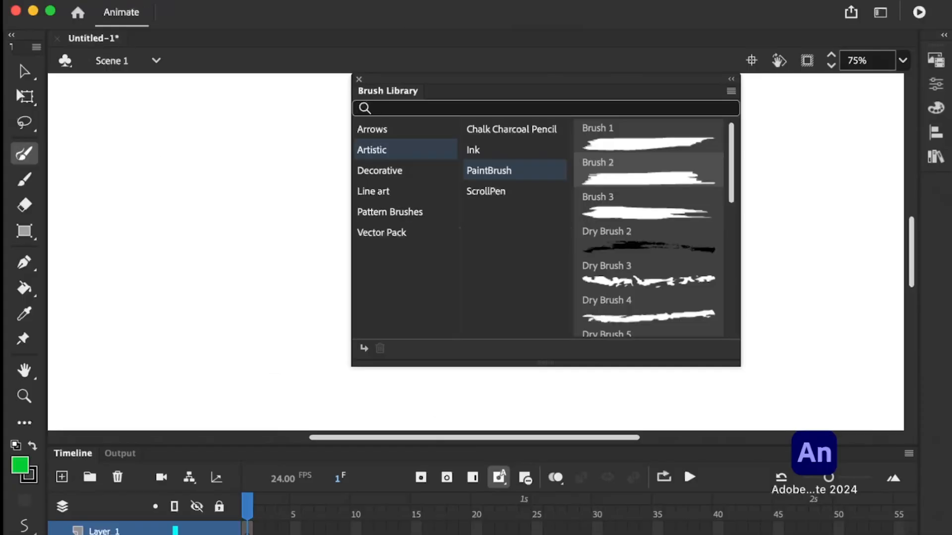
pyautogui.moveTo(89, 382); pyautogui.dragTo(251, 212)
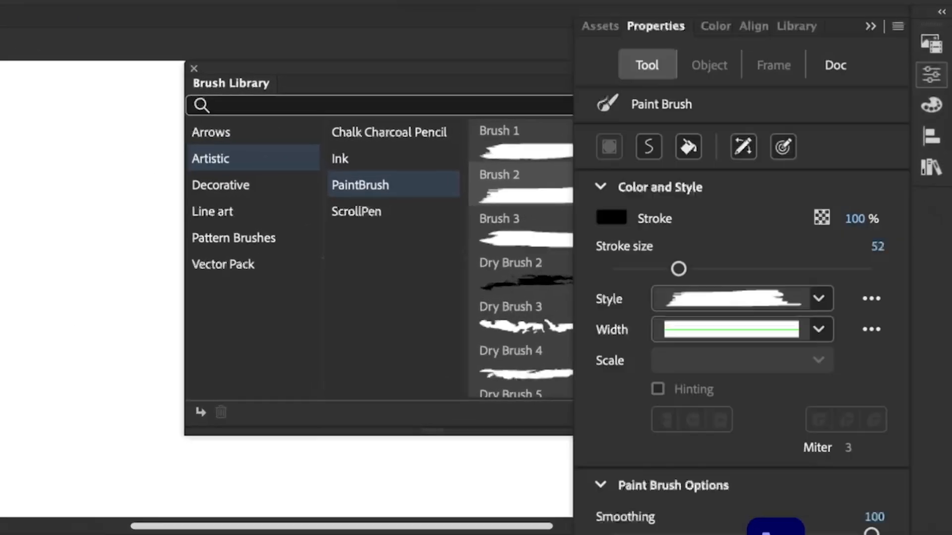
# Set the Paint Brush smoothing to 6, trying a stroke size of 136 before reducing it to a much smaller size.
pyautogui.moveTo(678, 268)
pyautogui.mouseDown()
pyautogui.moveTo(876, 290)
pyautogui.moveTo(573, 344)
pyautogui.moveTo(787, 317)
pyautogui.mouseUp()
pyautogui.moveTo(871, 407); pyautogui.dragTo(622, 436)
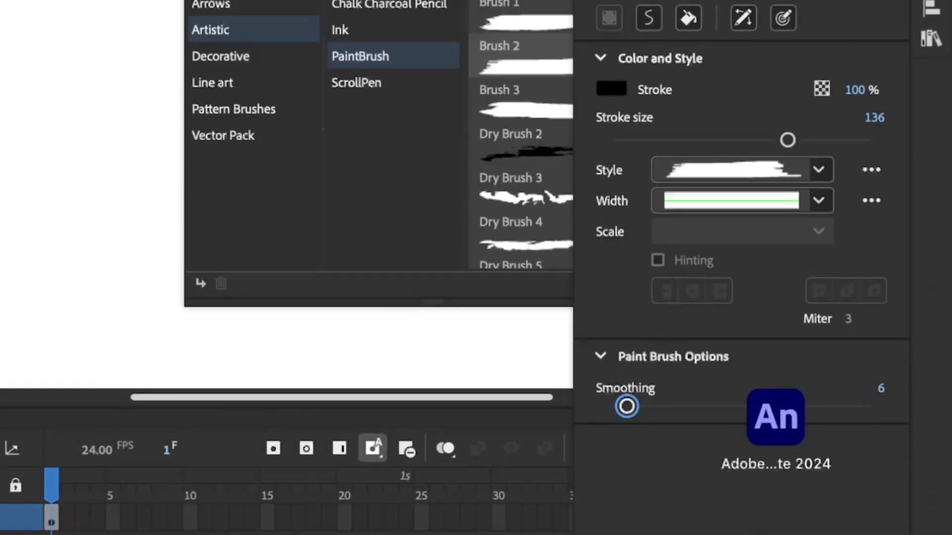
pyautogui.moveTo(787, 141); pyautogui.dragTo(659, 140)
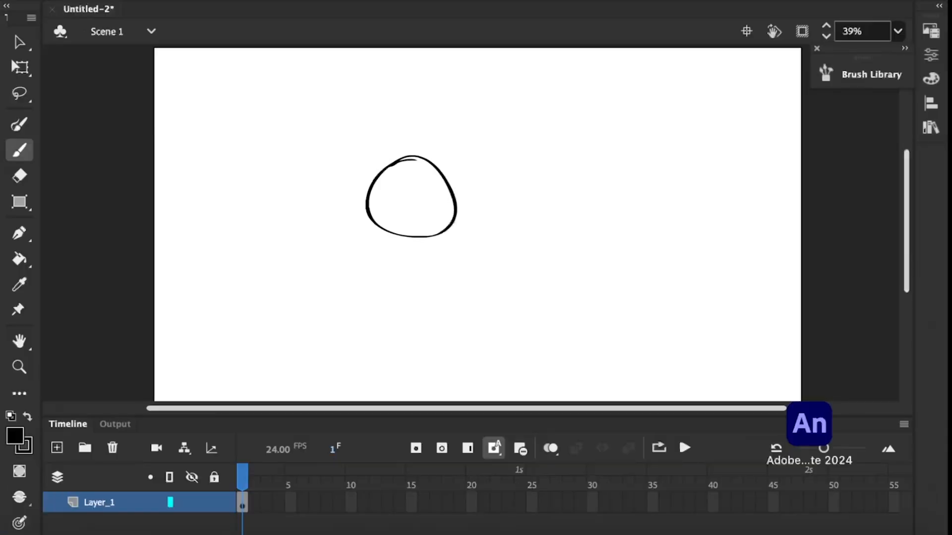
# Undo the first head shape and sketch the animal's round head with a pointed muzzle, eyes and two shaded ears.
pyautogui.hotkey('ctrl', 'z')
pyautogui.moveTo(364, 174)
pyautogui.mouseDown()
pyautogui.moveTo(408, 242)
pyautogui.moveTo(361, 213)
pyautogui.mouseUp()
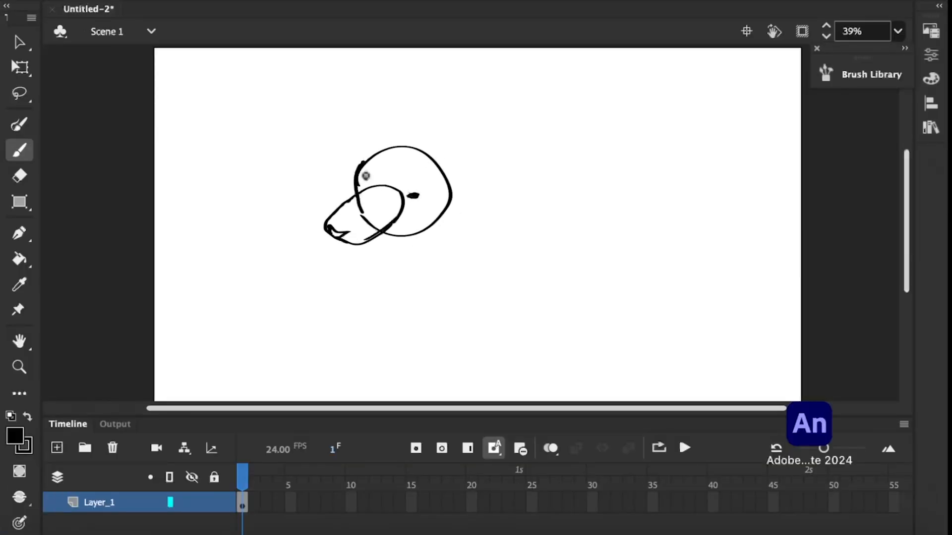
pyautogui.moveTo(360, 124); pyautogui.dragTo(400, 132)
pyautogui.moveTo(437, 164); pyautogui.dragTo(450, 206)
pyautogui.moveTo(437, 168)
pyautogui.mouseDown()
pyautogui.moveTo(442, 178)
pyautogui.moveTo(504, 165)
pyautogui.mouseUp()
# Sketch the animal's back line and a shaded front leg reaching forward with a splayed paw.
pyautogui.moveTo(415, 137); pyautogui.dragTo(553, 105)
pyautogui.moveTo(568, 102); pyautogui.dragTo(619, 117)
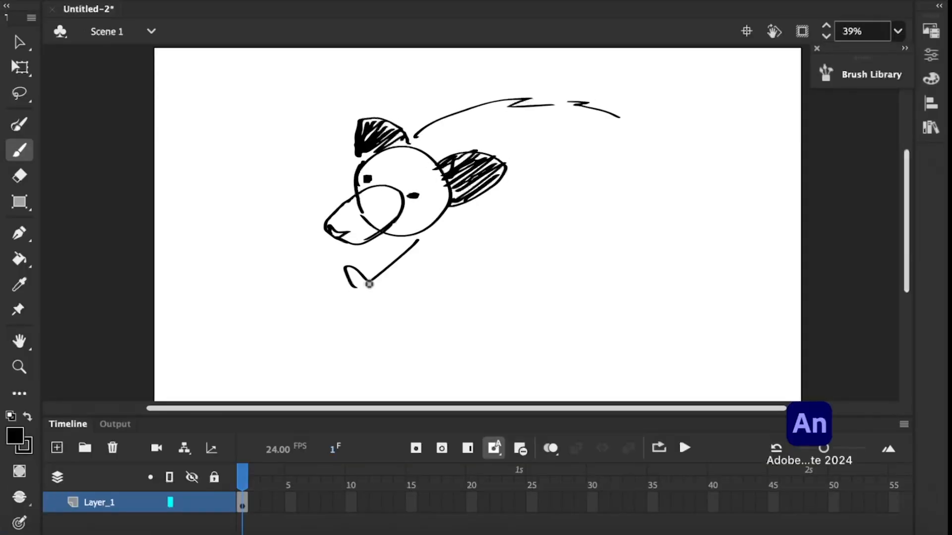
pyautogui.moveTo(390, 275); pyautogui.dragTo(466, 214)
pyautogui.moveTo(397, 290); pyautogui.dragTo(484, 226)
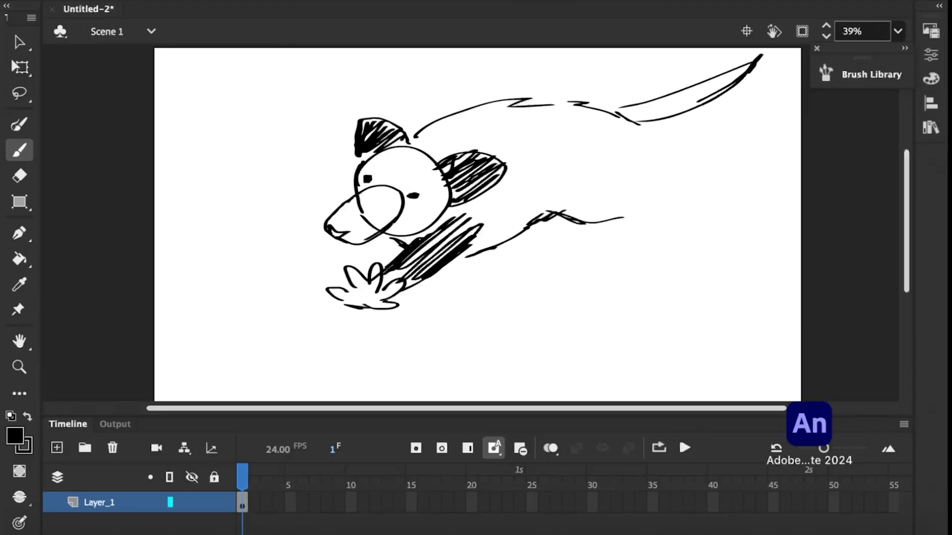
# Undo the unwanted belly and leg strokes and sketch the shaded hind legs beneath the body.
pyautogui.moveTo(646, 280)
pyautogui.mouseDown()
pyautogui.moveTo(697, 251)
pyautogui.moveTo(504, 277)
pyautogui.moveTo(465, 267)
pyautogui.mouseUp()
pyautogui.press('super+z')
pyautogui.press('super+z')
pyautogui.moveTo(559, 219); pyautogui.dragTo(572, 243)
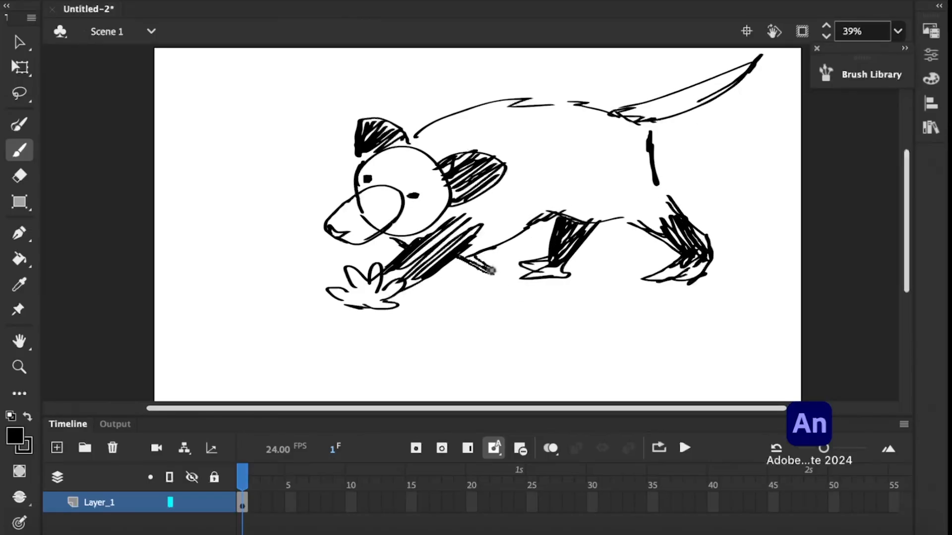
# Select the whole animal drawing and move it slightly down and to the left on the stage.
pyautogui.press('v')
pyautogui.press('super+a')
pyautogui.moveTo(703, 250)
pyautogui.mouseDown()
pyautogui.moveTo(683, 301)
pyautogui.moveTo(740, 271)
pyautogui.moveTo(664, 275)
pyautogui.mouseUp()
# Try scaling the whole animal drawing down with Free Transform.
pyautogui.press('q')
pyautogui.press('super+a')
pyautogui.moveTo(737, 348)
pyautogui.mouseDown()
pyautogui.moveTo(733, 361)
pyautogui.moveTo(594, 250)
pyautogui.mouseUp()
pyautogui.press('super+z')
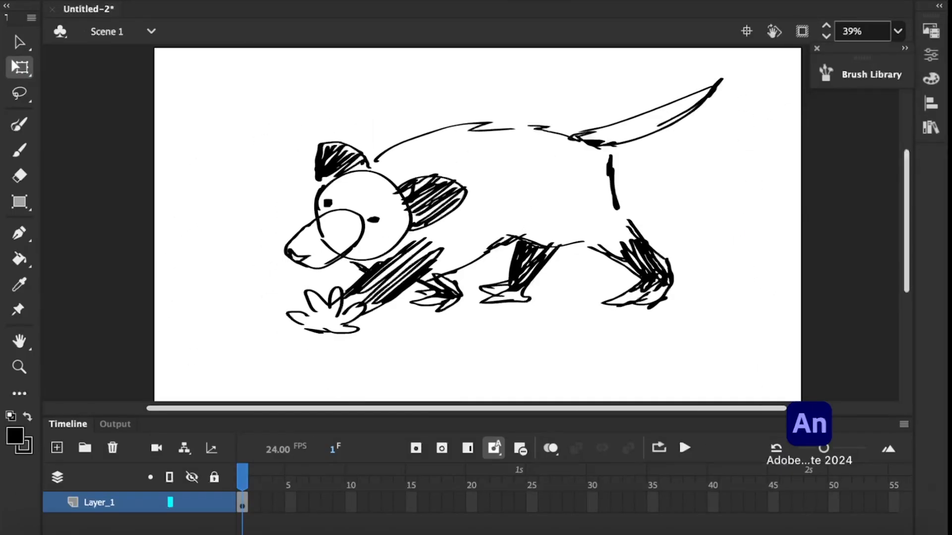
# Insert a blank keyframe at frame 5 and turn on onion skinning.
pyautogui.click(291, 502)
pyautogui.click(442, 448)
pyautogui.click(550, 448)
# Sketch the second pose's head over the onion skin, lowering the face slightly and changing the shaded ears' angle.
pyautogui.press('b')
pyautogui.moveTo(314, 196); pyautogui.dragTo(338, 180)
pyautogui.moveTo(350, 167); pyautogui.dragTo(304, 176)
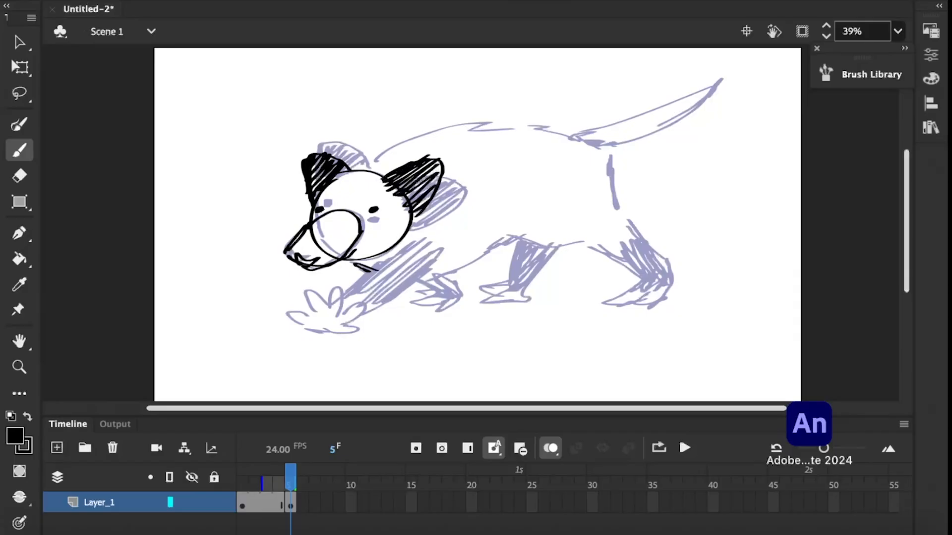
# Sketch the second pose's tail base, rump line and a shaded hind leg planted forward under the body.
pyautogui.moveTo(585, 130); pyautogui.dragTo(607, 146)
pyautogui.moveTo(609, 151); pyautogui.dragTo(615, 215)
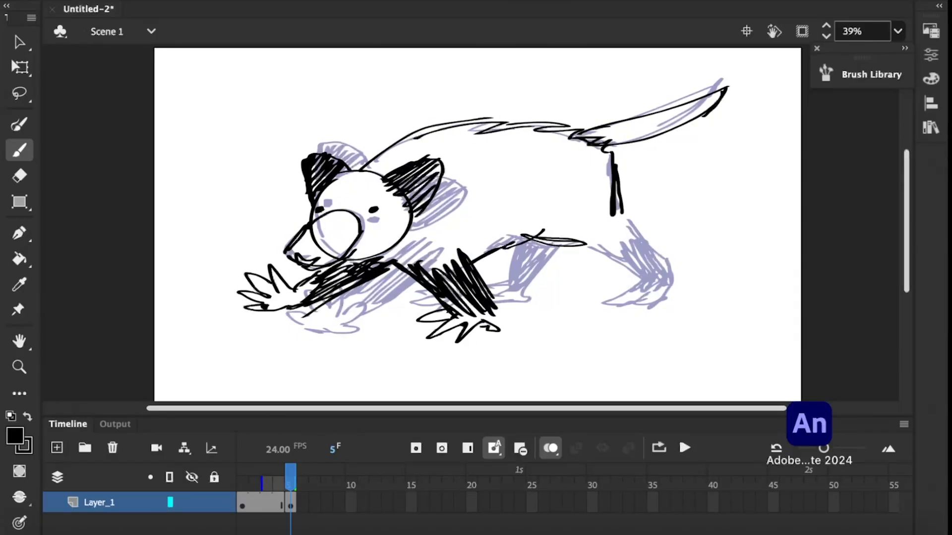
pyautogui.moveTo(552, 294)
pyautogui.mouseDown()
pyautogui.moveTo(570, 257)
pyautogui.moveTo(595, 285)
pyautogui.mouseUp()
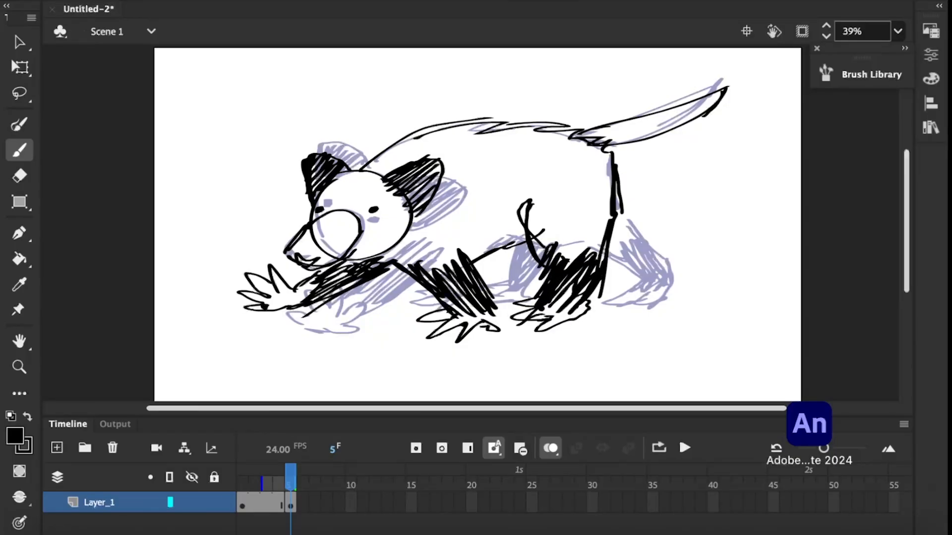
# Add hold frames after the second pose's drawing and remove a surplus frame from the layer.
pyautogui.press('F5')
pyautogui.press('F5')
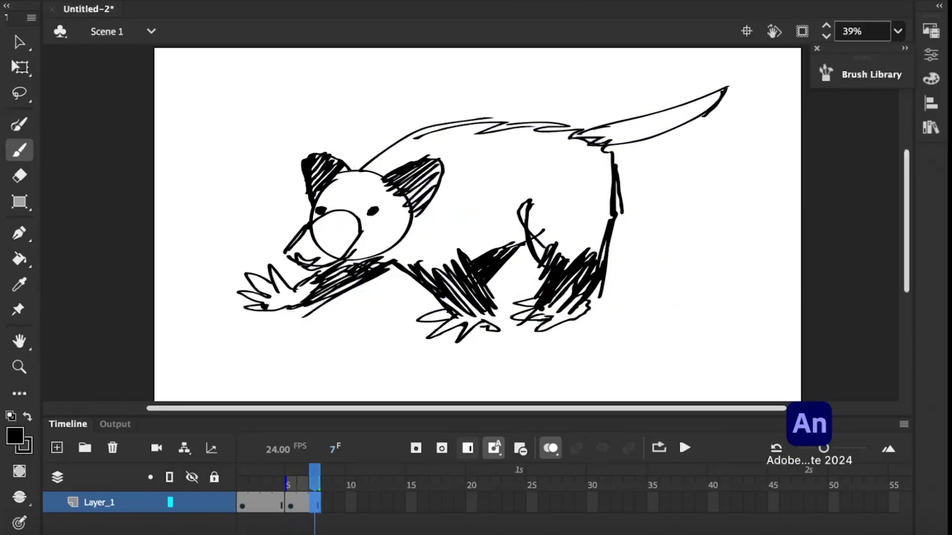
pyautogui.moveTo(315, 483); pyautogui.dragTo(351, 502)
pyautogui.hotkey('shift', 'F5')
# Turn on looping and play back the two-pose animation, then return to the second pose.
pyautogui.click(659, 449)
pyautogui.click(684, 448)
pyautogui.click(684, 448)
pyautogui.click(291, 502)
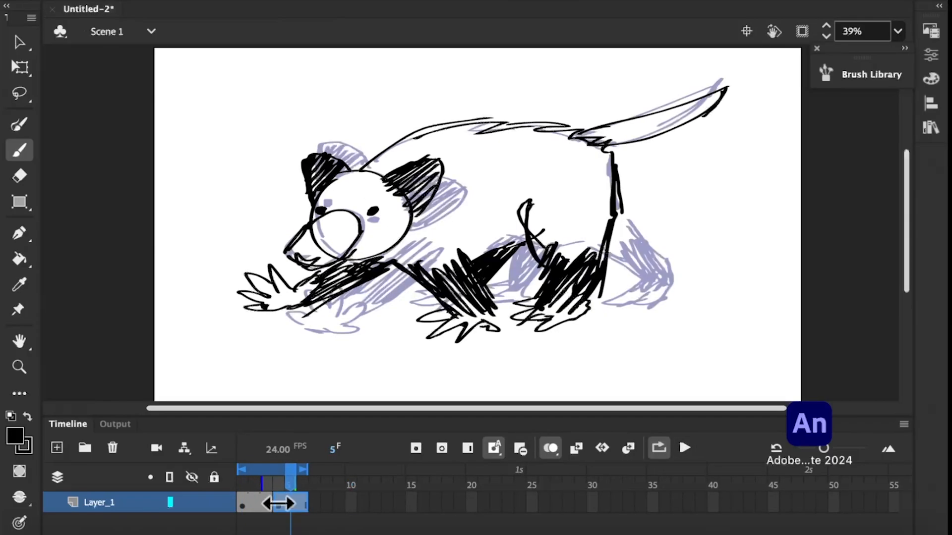
# Move the second pose's frames along the timeline to start at frame 7, leaving room for an in-between.
pyautogui.click(278, 503)
pyautogui.moveTo(290, 502); pyautogui.dragTo(363, 502)
pyautogui.press('super+z')
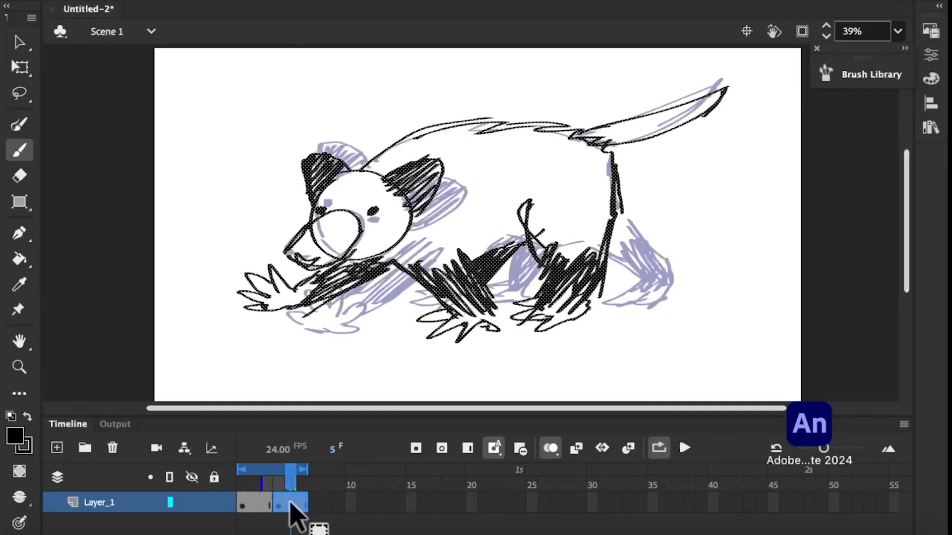
pyautogui.moveTo(295, 502)
pyautogui.mouseDown()
pyautogui.moveTo(334, 504)
pyautogui.moveTo(278, 485)
pyautogui.moveTo(316, 491)
pyautogui.moveTo(290, 491)
pyautogui.mouseUp()
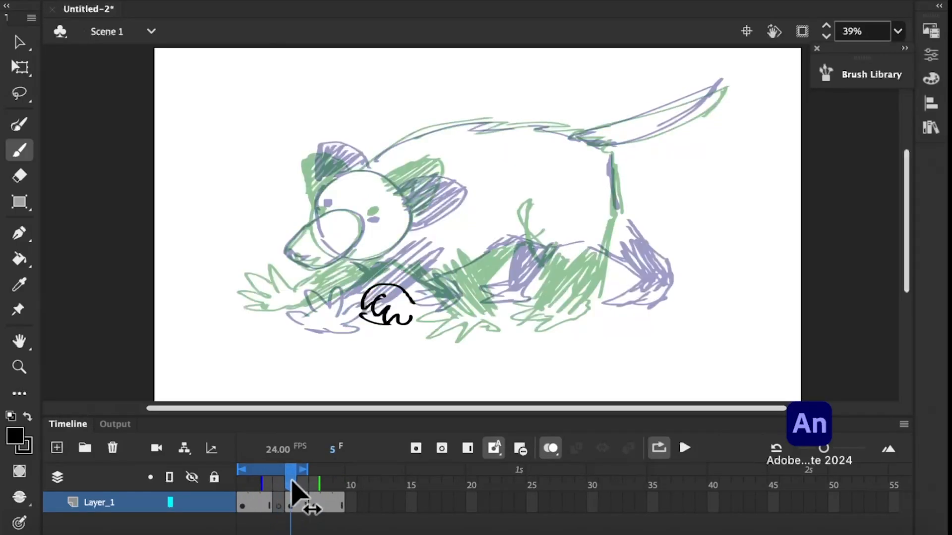
# Undo the curled paw sketch at frame 5 and redraw a shaded front leg with a clawed paw.
pyautogui.press('super+z')
pyautogui.press('super+z')
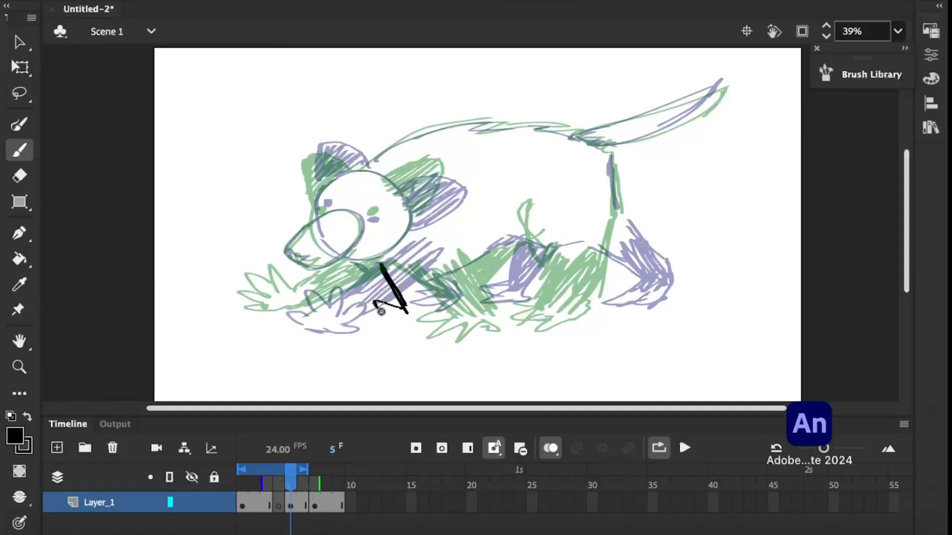
pyautogui.moveTo(426, 291); pyautogui.dragTo(443, 309)
# Remove the blank frame before the in-between so its keyframe starts at frame 4 and holds through frame 6.
pyautogui.click(266, 486)
pyautogui.click(278, 503)
pyautogui.hotkey('shift', 'F5')
pyautogui.press('F5')
pyautogui.click(278, 508)
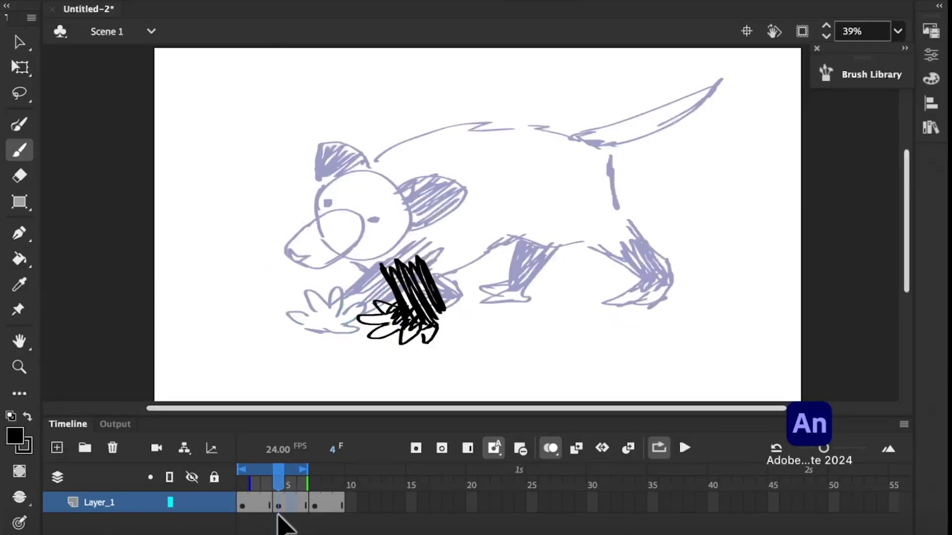
pyautogui.click(314, 504)
pyautogui.click(278, 503)
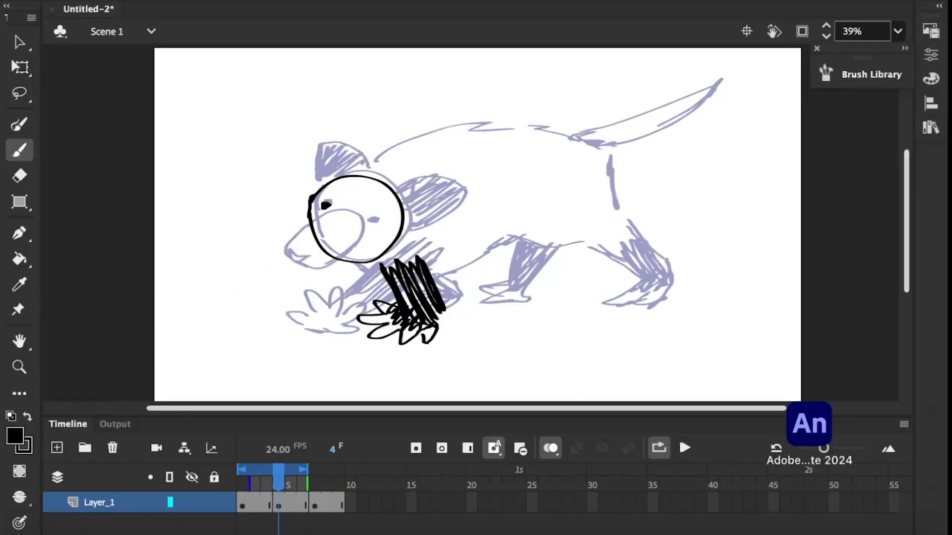
# Complete the in-between pose on frame 4 with the face, shaded ears, body outline, tail and hind legs.
pyautogui.moveTo(280, 489); pyautogui.dragTo(279, 534)
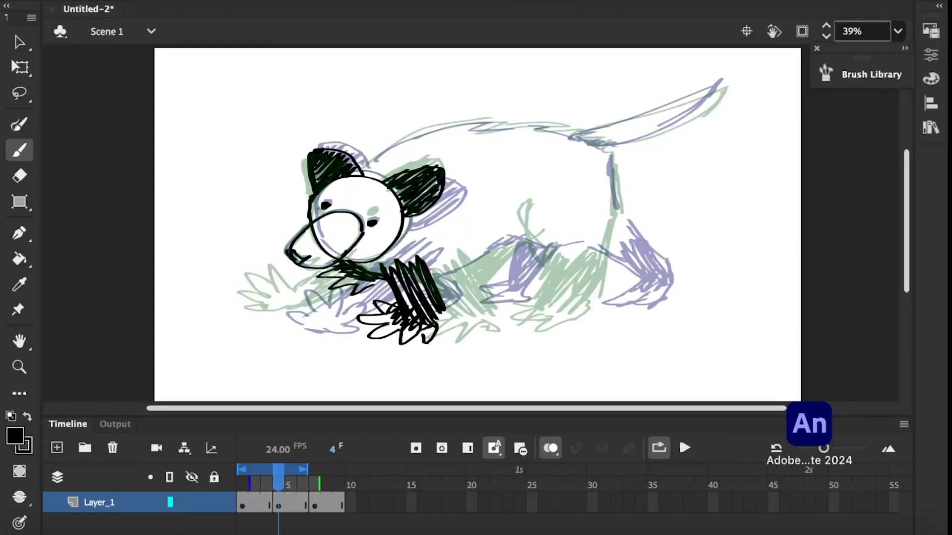
pyautogui.moveTo(279, 534)
pyautogui.mouseDown()
pyautogui.moveTo(238, 497)
pyautogui.moveTo(283, 497)
pyautogui.moveTo(279, 534)
pyautogui.mouseUp()
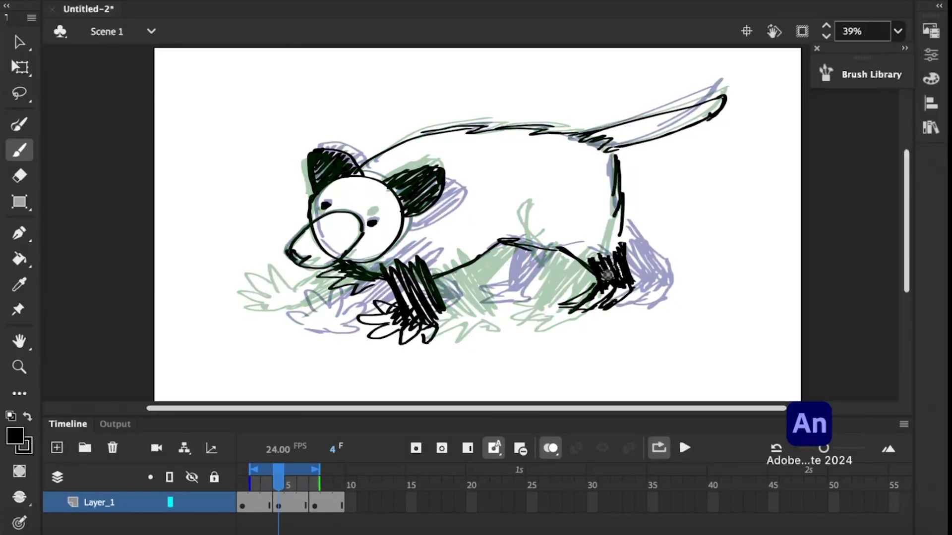
pyautogui.moveTo(279, 501)
pyautogui.mouseDown()
pyautogui.moveTo(304, 503)
pyautogui.moveTo(252, 500)
pyautogui.moveTo(313, 498)
pyautogui.moveTo(279, 497)
pyautogui.mouseUp()
pyautogui.moveTo(500, 243); pyautogui.dragTo(486, 265)
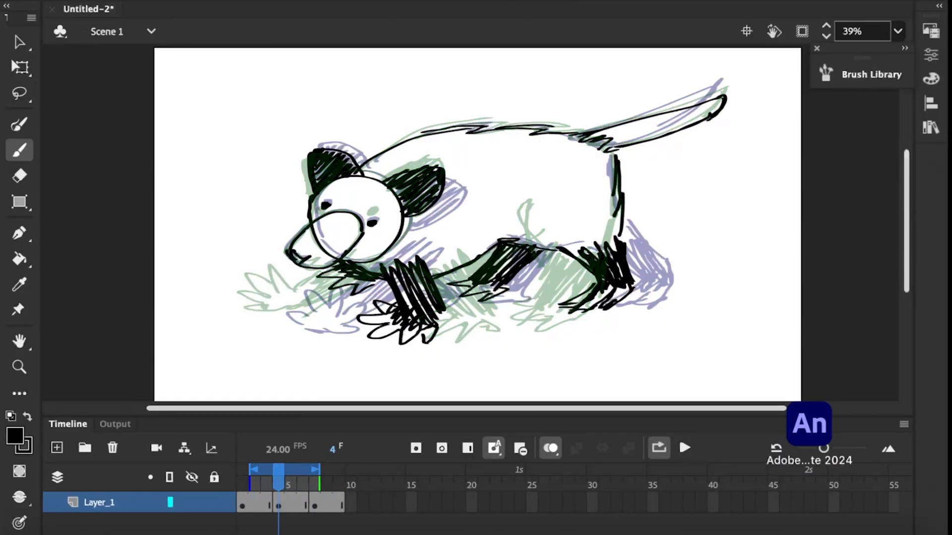
# Set the loop range to frames 1 through 9 and play the animation.
pyautogui.moveTo(315, 469); pyautogui.dragTo(340, 469)
pyautogui.moveTo(253, 469); pyautogui.dragTo(241, 470)
pyautogui.click(684, 448)
# Insert a blank keyframe at frame 10 and start a new pose with a raised tail, head circle and ear.
pyautogui.click(351, 503)
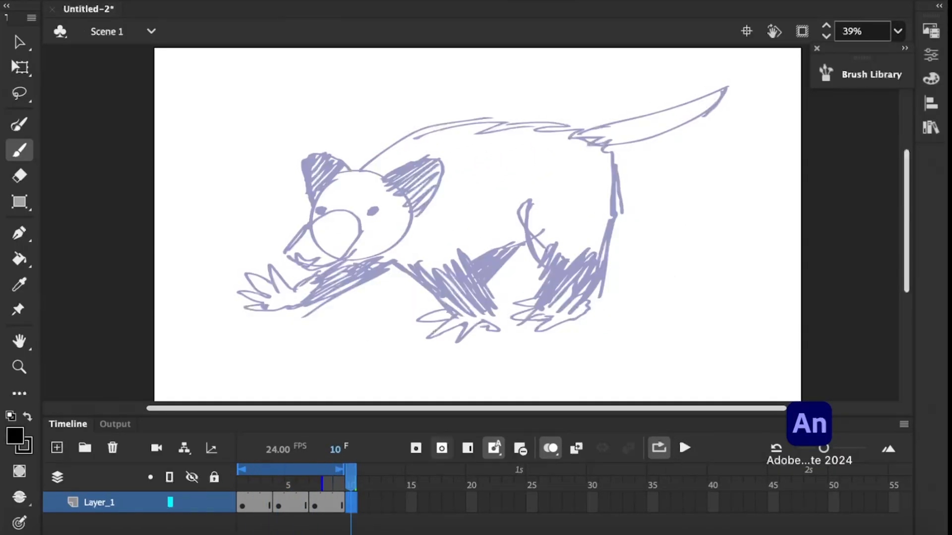
pyautogui.moveTo(351, 502)
pyautogui.mouseDown()
pyautogui.moveTo(350, 494)
pyautogui.moveTo(298, 516)
pyautogui.moveTo(344, 516)
pyautogui.moveTo(297, 520)
pyautogui.moveTo(355, 520)
pyautogui.moveTo(314, 492)
pyautogui.moveTo(351, 495)
pyautogui.mouseUp()
pyautogui.moveTo(579, 133); pyautogui.dragTo(715, 78)
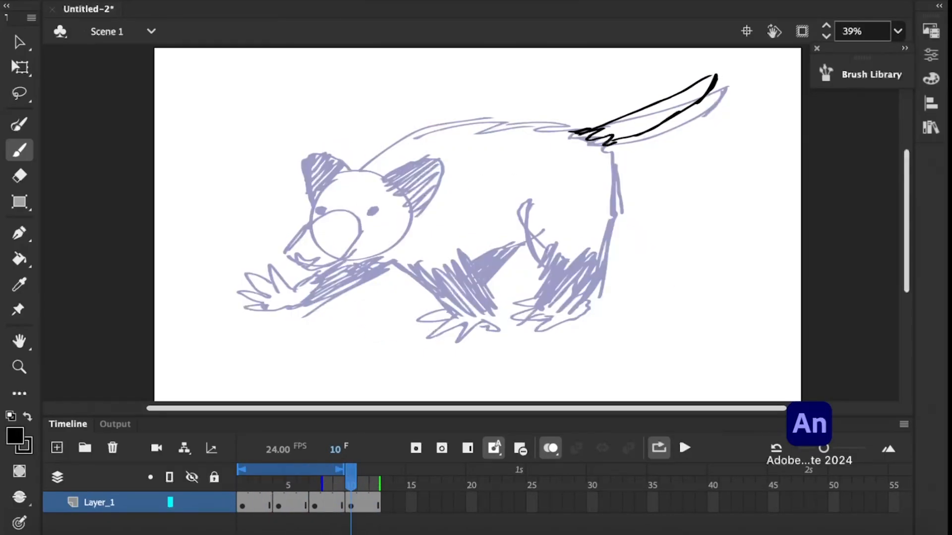
pyautogui.click(364, 484)
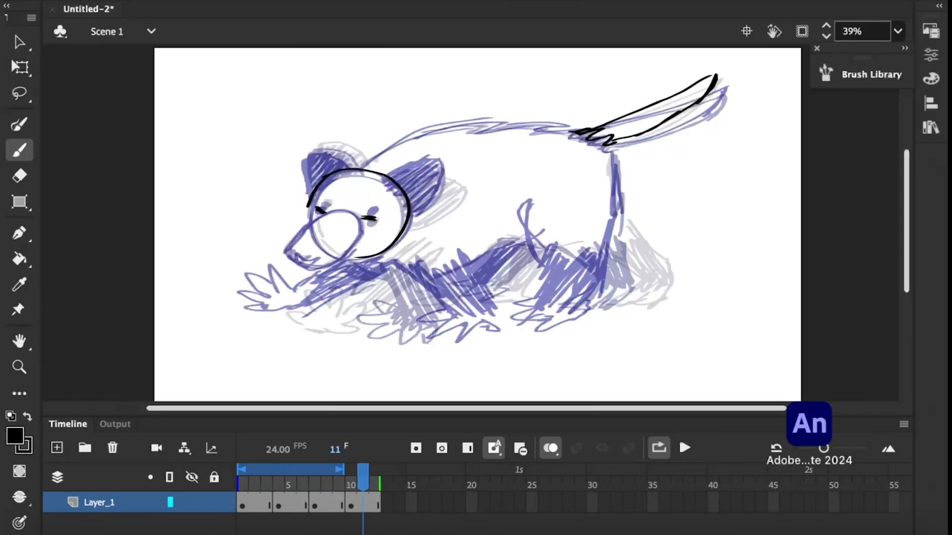
pyautogui.moveTo(317, 154); pyautogui.dragTo(357, 168)
# Adjust the new pose's exposure from frame 10 through 12 and start the onion skin range at frame 7.
pyautogui.moveTo(363, 484)
pyautogui.mouseDown()
pyautogui.moveTo(232, 489)
pyautogui.moveTo(354, 428)
pyautogui.moveTo(352, 476)
pyautogui.moveTo(239, 521)
pyautogui.moveTo(352, 490)
pyautogui.mouseUp()
pyautogui.hotkey('shift', 'F5')
pyautogui.click(467, 448)
pyautogui.moveTo(238, 484); pyautogui.dragTo(311, 484)
# Draw the new pose's face and erase the excess line along the lower edge of the head.
pyautogui.moveTo(312, 190)
pyautogui.mouseDown()
pyautogui.moveTo(311, 222)
pyautogui.moveTo(375, 218)
pyautogui.mouseUp()
pyautogui.press('e')
pyautogui.moveTo(391, 250); pyautogui.dragTo(355, 258)
pyautogui.press('b')
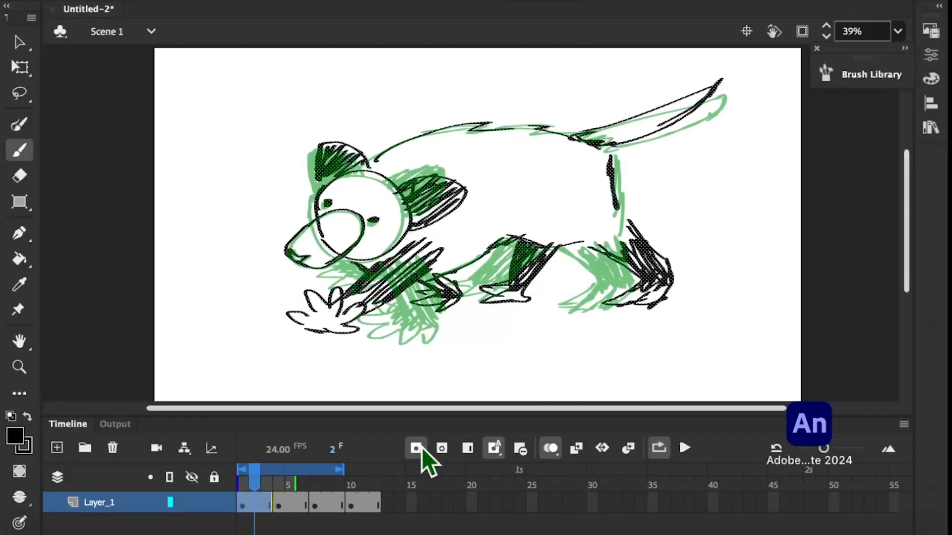
# Place the first pose after the new pose as a reference and remove the emptied frames at the timeline's start.
pyautogui.click(416, 448)
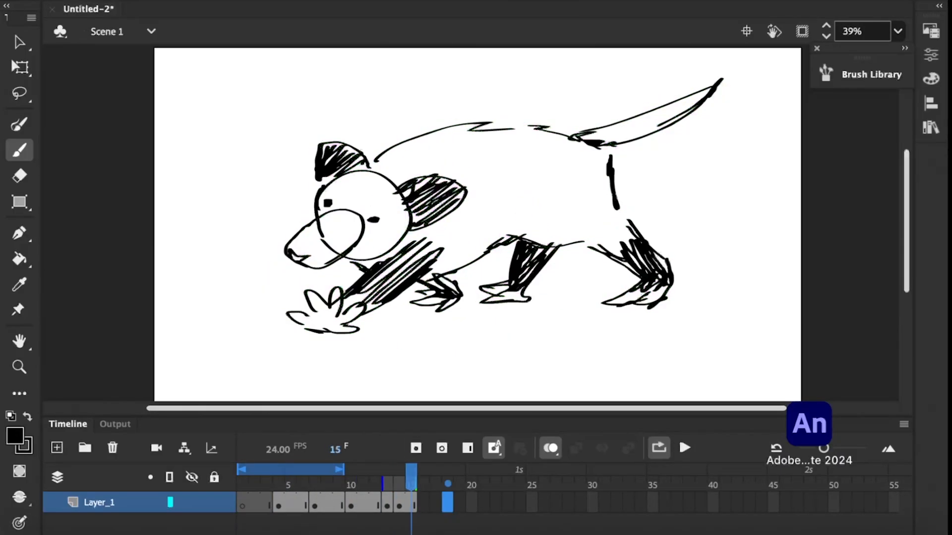
pyautogui.moveTo(411, 484); pyautogui.dragTo(315, 488)
pyautogui.click(520, 448)
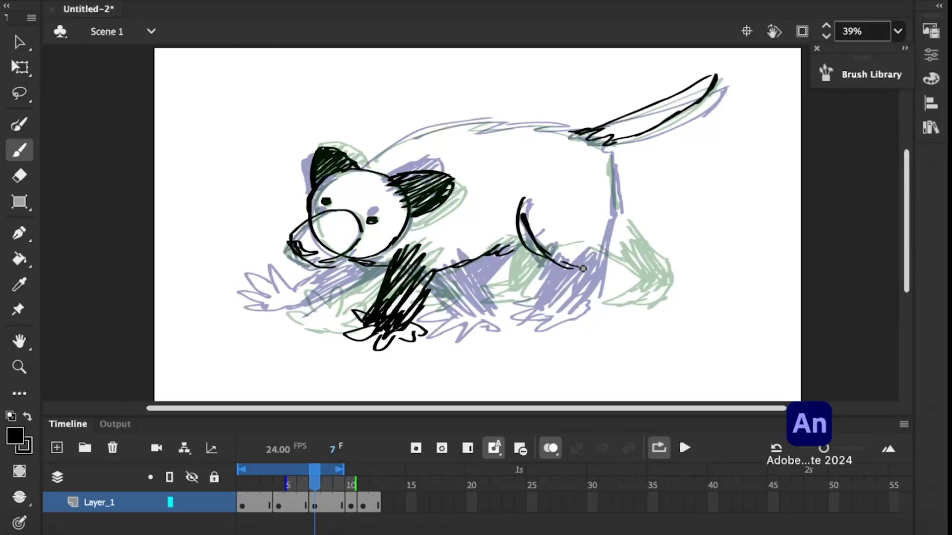
# Complete the new pose on frame 7 with the back line, rump, shaded hind legs and second front leg.
pyautogui.moveTo(621, 246); pyautogui.dragTo(624, 280)
pyautogui.moveTo(315, 483)
pyautogui.mouseDown()
pyautogui.moveTo(304, 484)
pyautogui.moveTo(315, 483)
pyautogui.mouseUp()
pyautogui.moveTo(361, 166); pyautogui.dragTo(454, 122)
pyautogui.moveTo(314, 483); pyautogui.dragTo(351, 483)
pyautogui.moveTo(351, 483); pyautogui.dragTo(315, 483)
pyautogui.moveTo(348, 266); pyautogui.dragTo(327, 304)
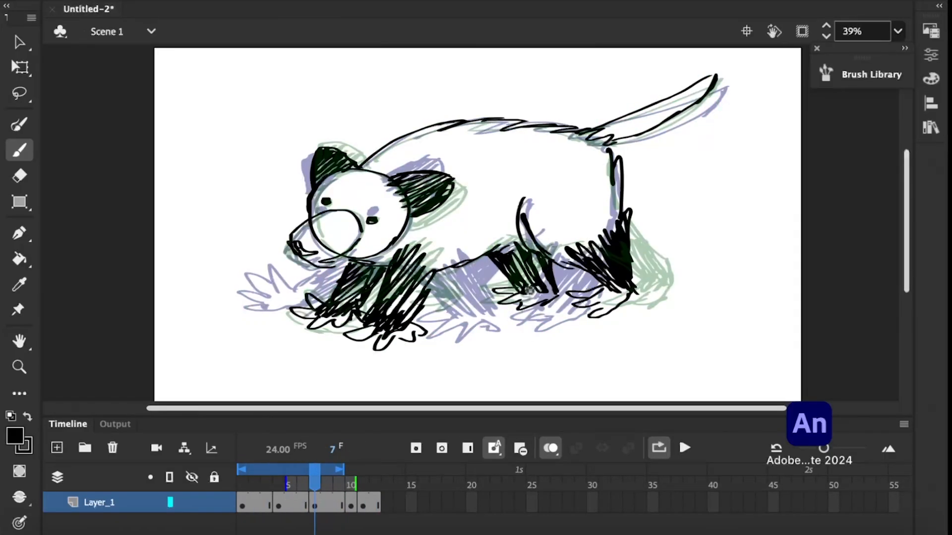
# Remove an extra frame after the frame 7 pose and step through the neighbouring frames.
pyautogui.hotkey('alt', '.')
pyautogui.click(521, 449)
pyautogui.hotkey('alt', '.')
pyautogui.hotkey('alt', ',')
pyautogui.hotkey('alt', ',')
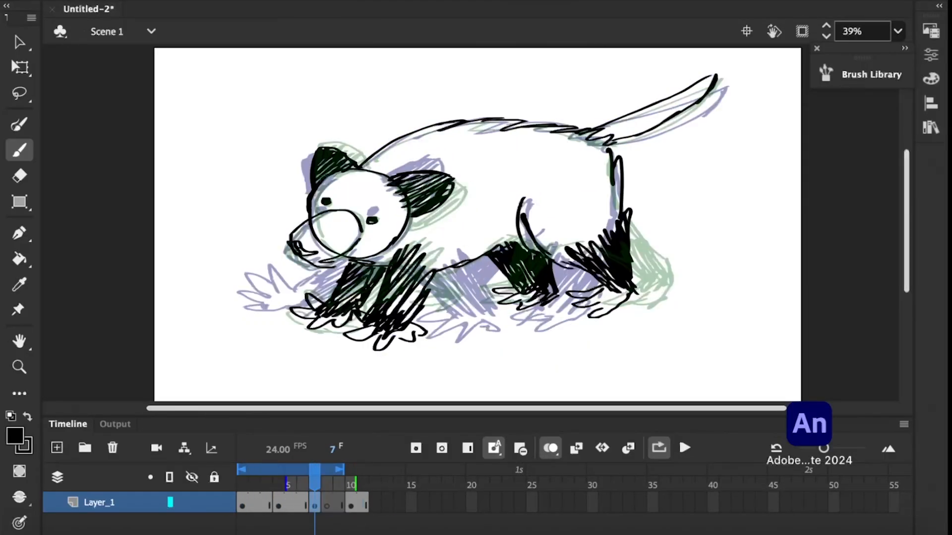
# Try moving the last pose's frames further along the timeline and adding hold frames.
pyautogui.hotkey('alt', '.')
pyautogui.click(358, 505)
pyautogui.moveTo(358, 505); pyautogui.dragTo(536, 509)
pyautogui.press('super+z')
pyautogui.press('F5')
pyautogui.press('F5')
pyautogui.press('F5')
pyautogui.moveTo(532, 484); pyautogui.dragTo(496, 483)
pyautogui.hotkey('alt', '.')
pyautogui.hotkey('alt', ',')
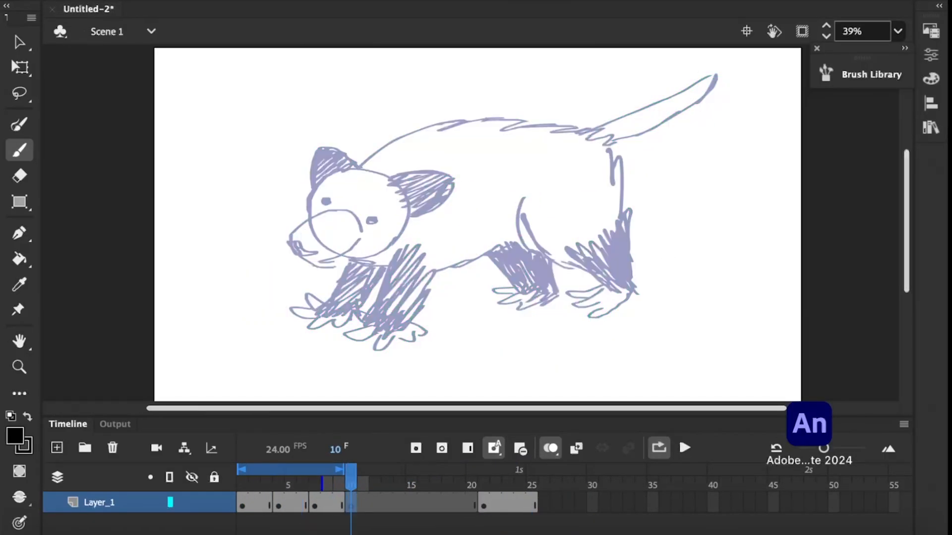
# Undo the last pose's relocation and the added hold frames.
pyautogui.click(496, 505)
pyautogui.press('super+z')
pyautogui.press('super+z')
pyautogui.press('super+z')
pyautogui.press('super+z')
# Insert a keyframe at frame 2, move its drawing to frame 12 and extend its hold through frame 14.
pyautogui.click(254, 505)
pyautogui.click(416, 448)
pyautogui.moveTo(255, 505); pyautogui.dragTo(375, 513)
pyautogui.doubleClick(467, 448)
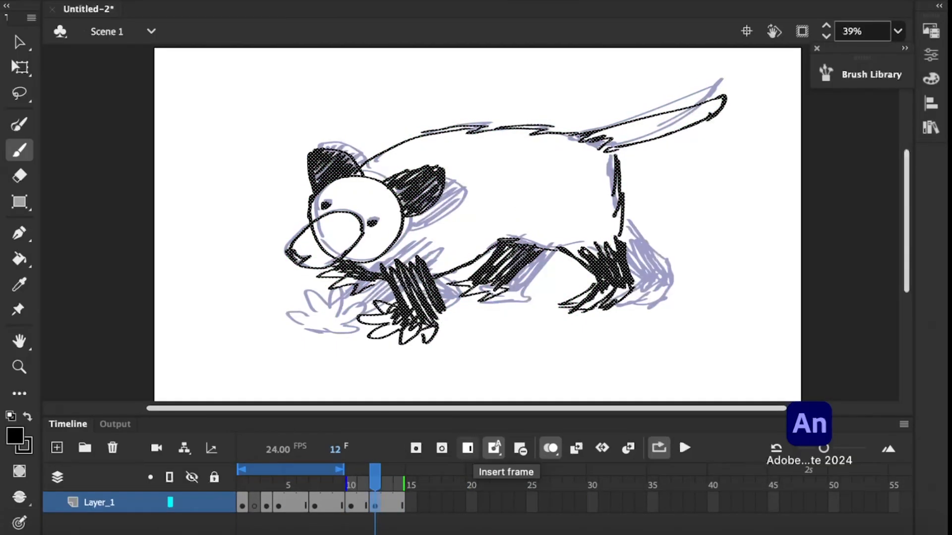
# Try moving the pose frames from frame 4 onward further along the timeline.
pyautogui.click(278, 483)
pyautogui.moveTo(305, 510); pyautogui.dragTo(424, 510)
pyautogui.click(292, 508)
pyautogui.click(327, 506)
pyautogui.moveTo(327, 506); pyautogui.dragTo(471, 506)
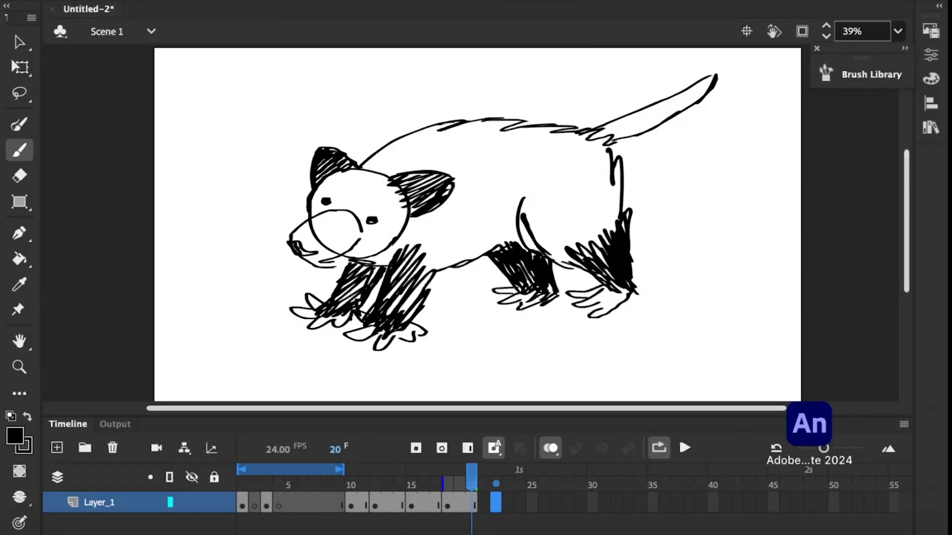
# Undo the pose relocations and the earlier inserted keyframes on the timeline.
pyautogui.press('super+z')
pyautogui.press('super+z')
pyautogui.click(266, 505)
pyautogui.press('super+z')
pyautogui.press('super+z')
pyautogui.press('super+z')
pyautogui.press('super+z')
pyautogui.press('super+z')
# Step through the poses and play back the walk cycle.
pyautogui.hotkey('alt', '.')
pyautogui.hotkey('alt', '.')
pyautogui.hotkey('alt', '.')
pyautogui.hotkey('alt', '.')
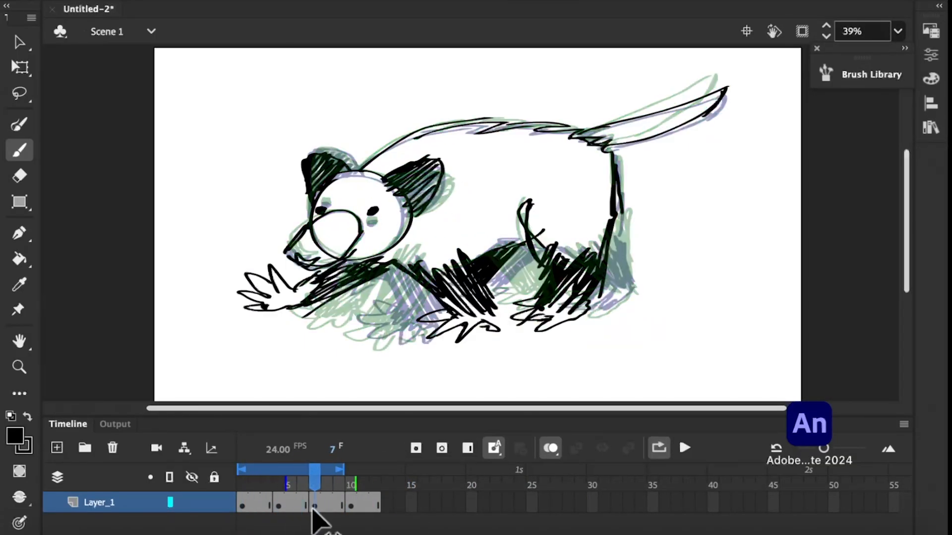
pyautogui.click(684, 448)
pyautogui.click(685, 449)
pyautogui.click(337, 508)
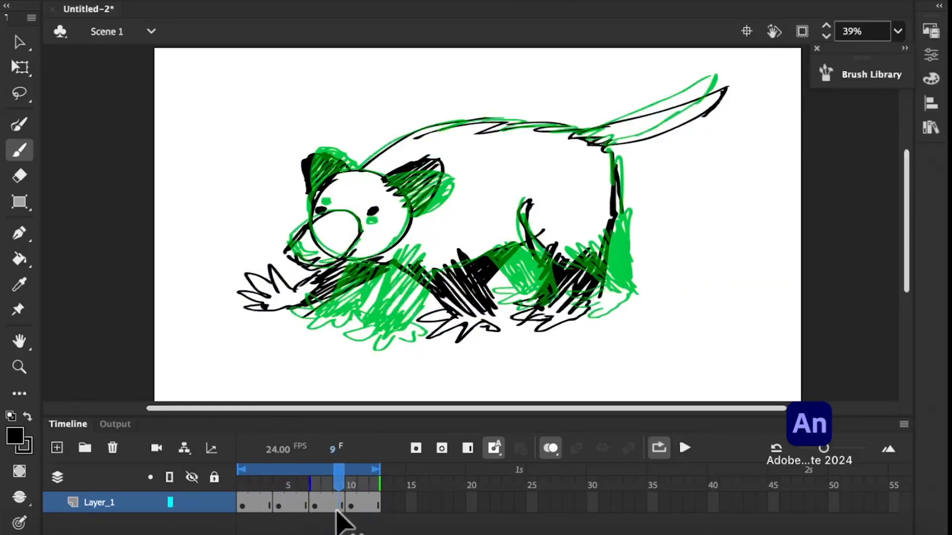
# Try selecting the near hind leg at frame 6 and moving it upward with Free Transform, with onion skinning off.
pyautogui.press('l')
pyautogui.click(550, 448)
pyautogui.moveTo(339, 484)
pyautogui.mouseDown()
pyautogui.moveTo(203, 484)
pyautogui.moveTo(309, 477)
pyautogui.moveTo(293, 495)
pyautogui.moveTo(303, 497)
pyautogui.mouseUp()
pyautogui.moveTo(549, 252)
pyautogui.mouseDown()
pyautogui.moveTo(624, 199)
pyautogui.moveTo(551, 263)
pyautogui.mouseUp()
pyautogui.press('q')
pyautogui.moveTo(606, 271); pyautogui.dragTo(605, 255)
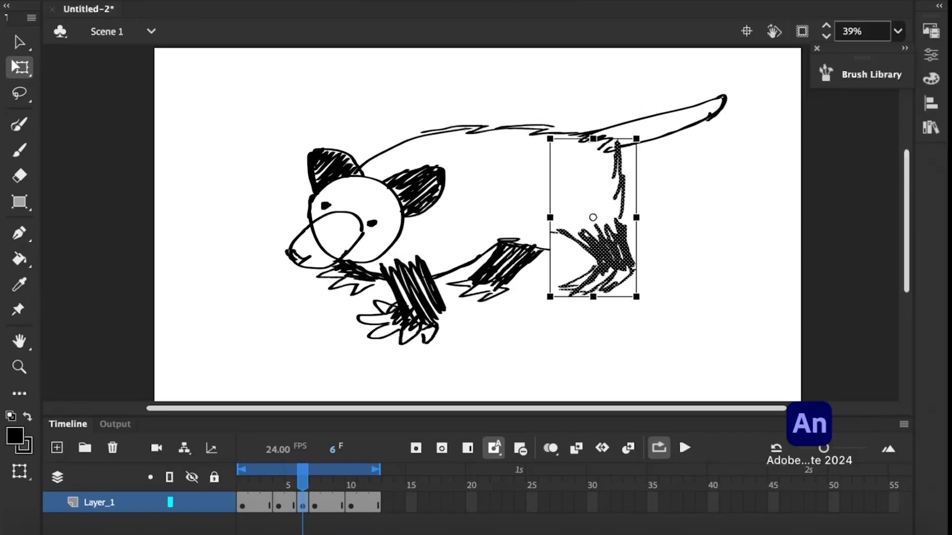
pyautogui.press('super+z')
pyautogui.press('super+z')
# Lasso the second pose's near hind leg, rotate and reposition it with Free Transform, and play the loop.
pyautogui.press('l')
pyautogui.moveTo(548, 290)
pyautogui.mouseDown()
pyautogui.moveTo(589, 176)
pyautogui.moveTo(550, 292)
pyautogui.mouseUp()
pyautogui.press('q')
pyautogui.moveTo(639, 318); pyautogui.dragTo(615, 327)
pyautogui.moveTo(604, 260); pyautogui.dragTo(590, 246)
pyautogui.click(685, 448)
# Erase the upper part of the far hind leg in the frame 4 pose.
pyautogui.moveTo(292, 483)
pyautogui.mouseDown()
pyautogui.moveTo(280, 490)
pyautogui.moveTo(279, 530)
pyautogui.moveTo(244, 497)
pyautogui.moveTo(251, 526)
pyautogui.moveTo(282, 531)
pyautogui.mouseUp()
pyautogui.press('e')
pyautogui.moveTo(534, 262)
pyautogui.mouseDown()
pyautogui.moveTo(501, 282)
pyautogui.moveTo(509, 264)
pyautogui.mouseUp()
pyautogui.press('super+z')
pyautogui.click(931, 55)
# Move the far hind foot closer to the body at frame 4 and repaint the leg joining it.
pyautogui.press('l')
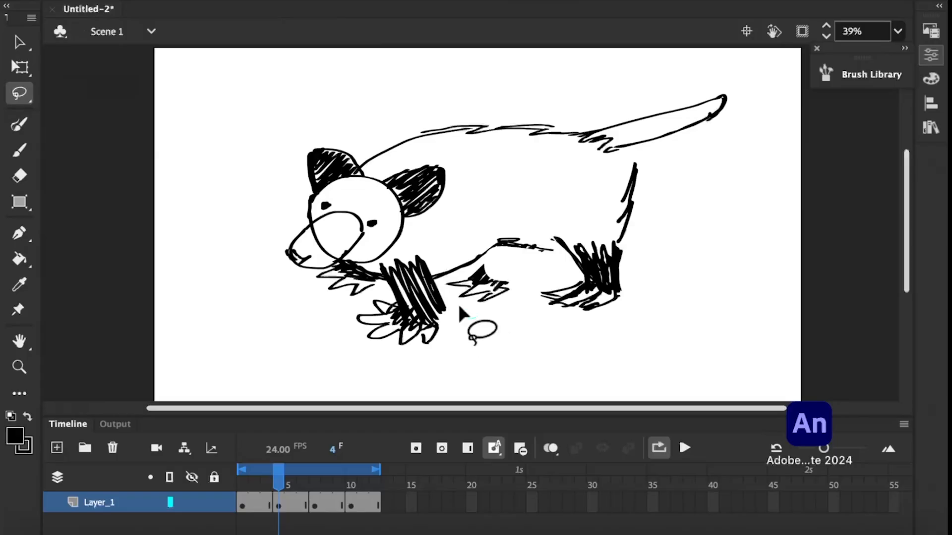
pyautogui.press('q')
pyautogui.moveTo(460, 305)
pyautogui.mouseDown()
pyautogui.moveTo(458, 278)
pyautogui.moveTo(511, 275)
pyautogui.mouseUp()
pyautogui.press('b')
pyautogui.moveTo(540, 253); pyautogui.dragTo(521, 266)
pyautogui.moveTo(279, 483)
pyautogui.mouseDown()
pyautogui.moveTo(351, 488)
pyautogui.moveTo(253, 493)
pyautogui.moveTo(278, 483)
pyautogui.mouseUp()
pyautogui.click(685, 448)
# Erase the second pose's near hind leg and redraw it reaching forward, using onion skinning as a guide.
pyautogui.click(307, 484)
pyautogui.press('e')
pyautogui.moveTo(540, 282)
pyautogui.mouseDown()
pyautogui.moveTo(568, 301)
pyautogui.moveTo(607, 278)
pyautogui.mouseUp()
pyautogui.moveTo(279, 484)
pyautogui.mouseDown()
pyautogui.moveTo(353, 482)
pyautogui.moveTo(290, 484)
pyautogui.mouseUp()
pyautogui.click(550, 448)
pyautogui.press('b')
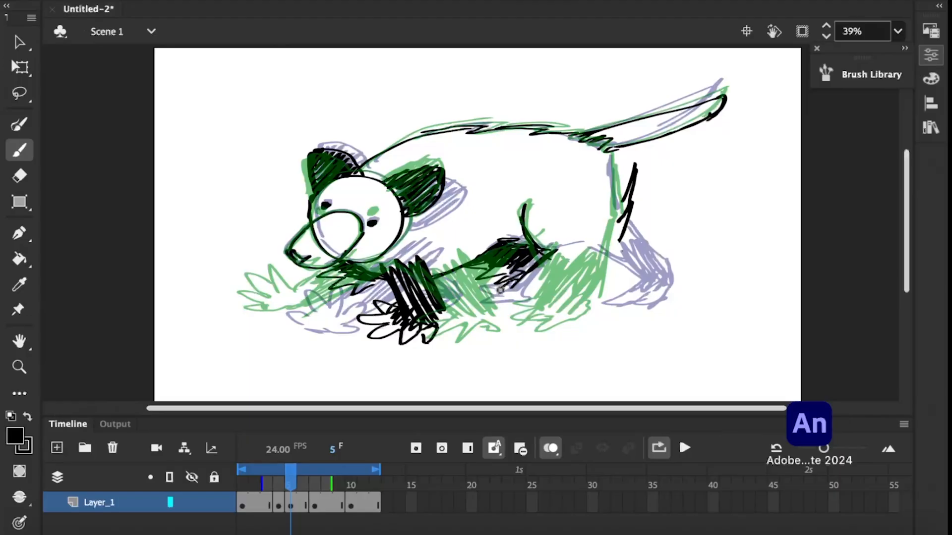
pyautogui.moveTo(517, 288); pyautogui.dragTo(525, 297)
# Remove the redundant frame at frame 4 and play back the walk cycle.
pyautogui.click(684, 448)
pyautogui.moveTo(350, 484); pyautogui.dragTo(278, 484)
pyautogui.hotkey('shift', 'F5')
pyautogui.click(685, 448)
pyautogui.click(684, 448)
pyautogui.click(684, 448)
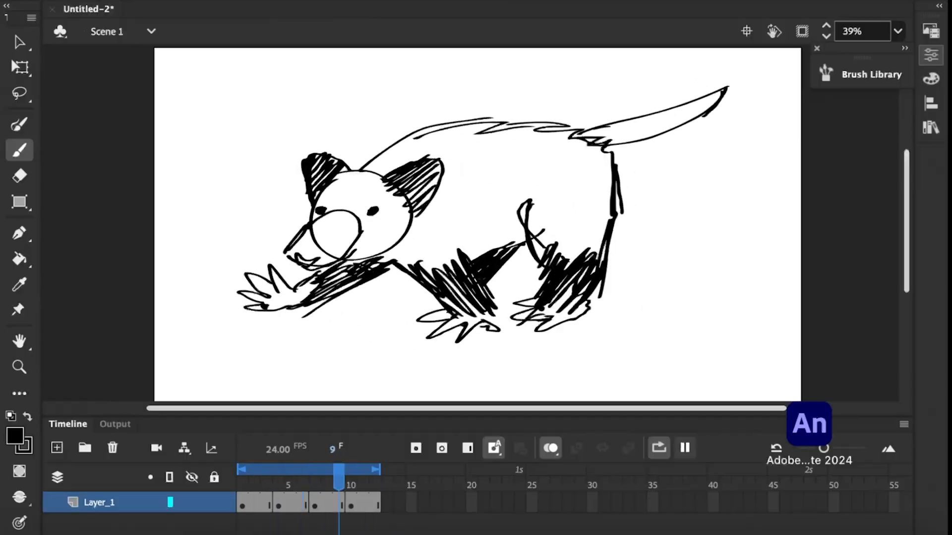
# Rename the sketch layer as the_posom.
pyautogui.doubleClick(100, 502)
pyautogui.write('the posom')
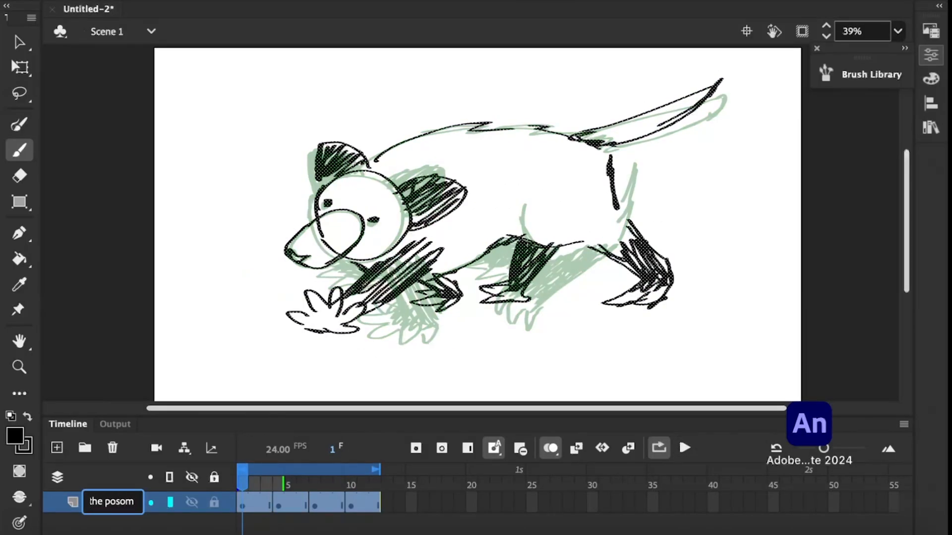
pyautogui.press('Escape')
pyautogui.doubleClick(99, 503)
pyautogui.write('the_posom')
pyautogui.press('Return')
# Add a new layer above the sketch and name it line.
pyautogui.click(57, 448)
pyautogui.doubleClick(99, 502)
pyautogui.write('line')
pyautogui.press('Return')
# Insert blank keyframes on the line layer at frames 4, 7 and 10.
pyautogui.click(278, 485)
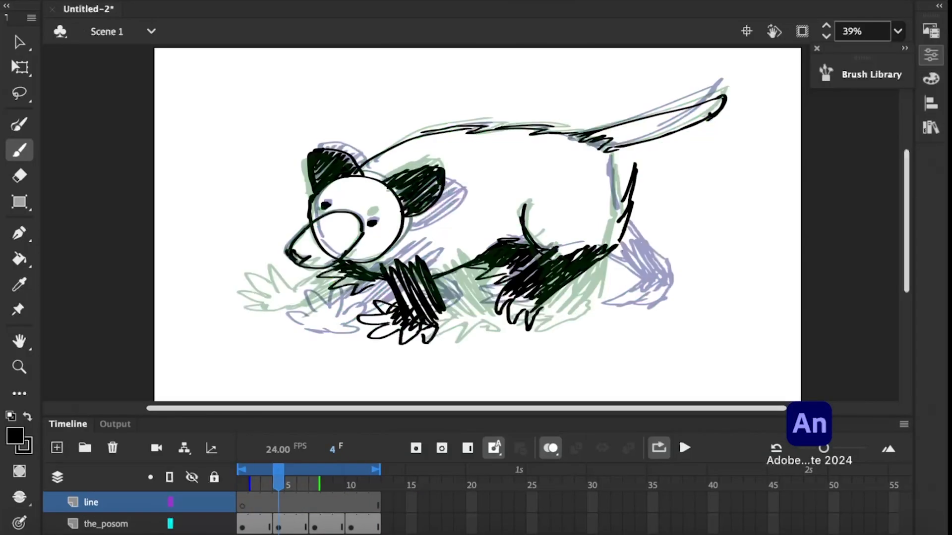
pyautogui.click(278, 503)
pyautogui.press('F7')
pyautogui.click(315, 503)
pyautogui.press('F7')
pyautogui.click(351, 503)
pyautogui.press('F7')
# Set the fill opacity of the_posom's frame 1 drawing to 50% and turn off onion skinning.
pyautogui.click(105, 524)
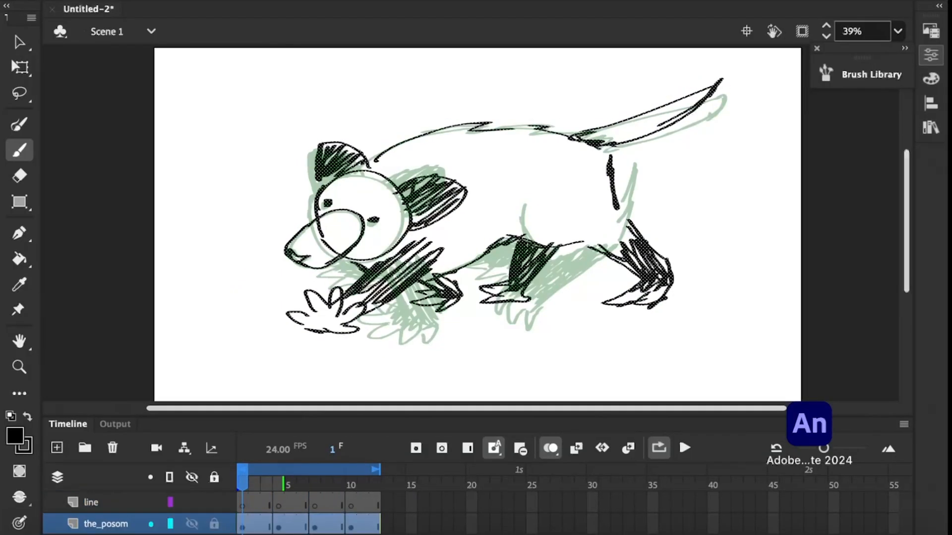
pyautogui.click(931, 55)
pyautogui.click(762, 18)
pyautogui.click(715, 19)
pyautogui.click(709, 49)
pyautogui.moveTo(907, 173); pyautogui.dragTo(912, 212)
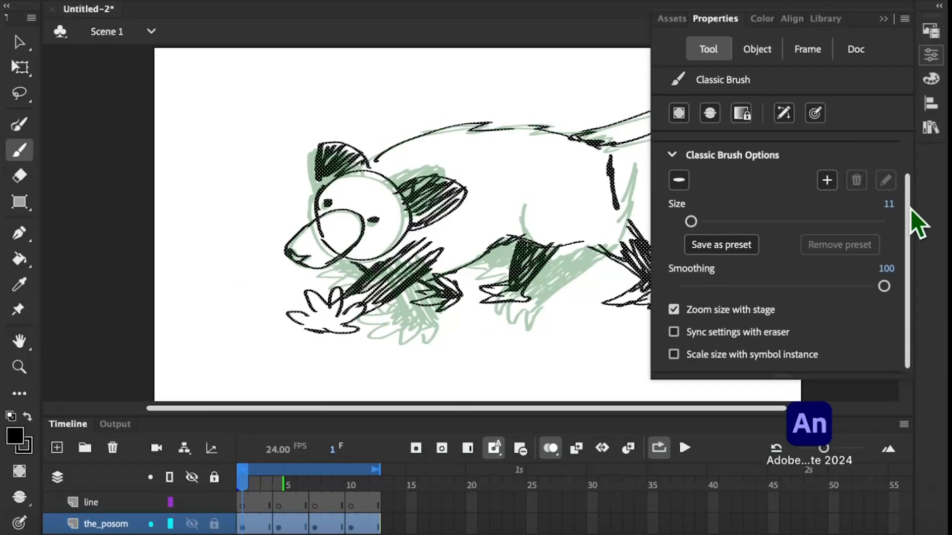
pyautogui.click(931, 55)
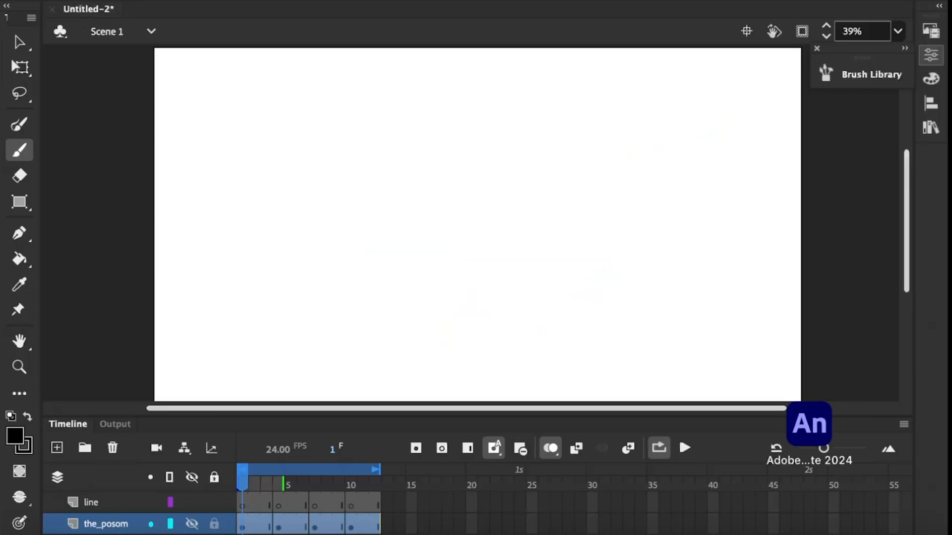
pyautogui.click(637, 0)
pyautogui.click(931, 55)
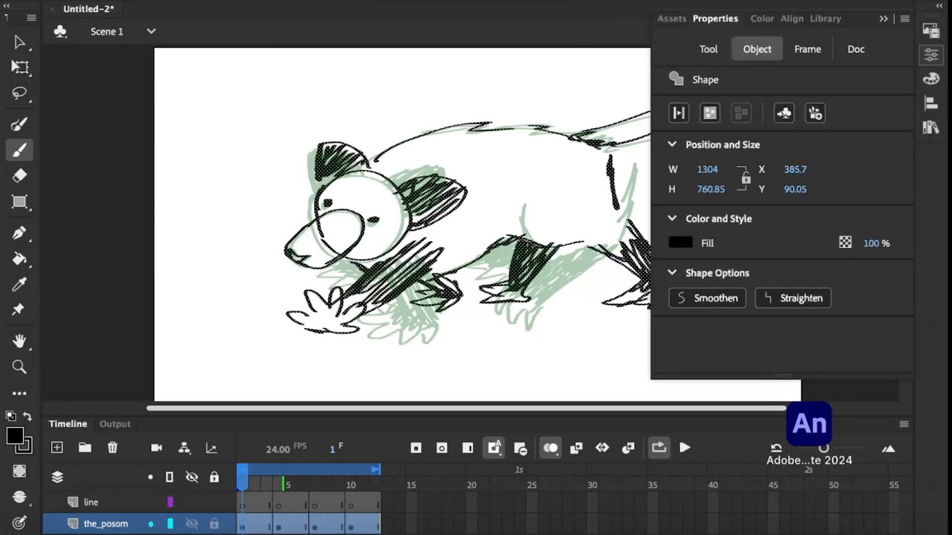
pyautogui.click(550, 448)
# Set the fill opacity of the_posom's frame 4 drawing to 50%.
pyautogui.moveTo(278, 525); pyautogui.dragTo(399, 524)
pyautogui.click(931, 55)
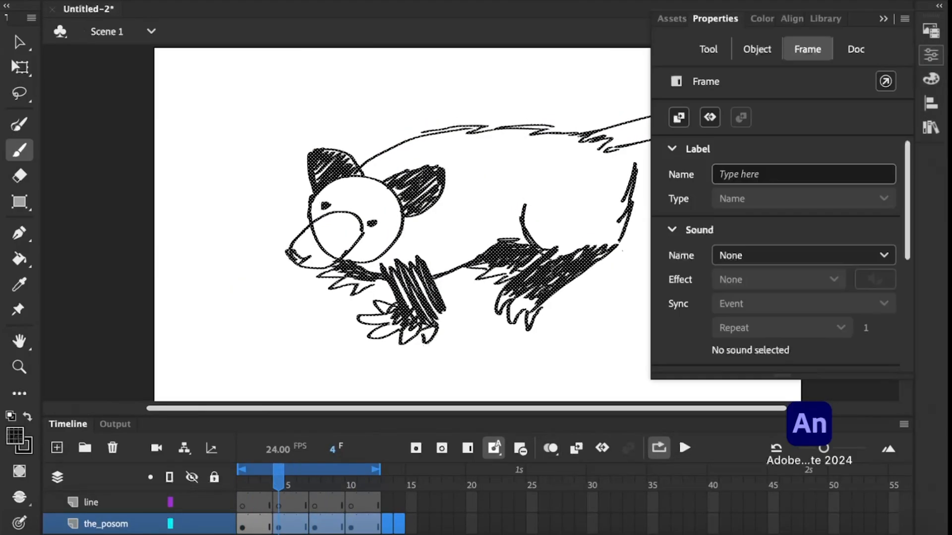
pyautogui.click(757, 49)
pyautogui.press('Return')
# Set the fill opacity of the_posom's frame 7 drawing to 50%.
pyautogui.moveTo(278, 484); pyautogui.dragTo(314, 484)
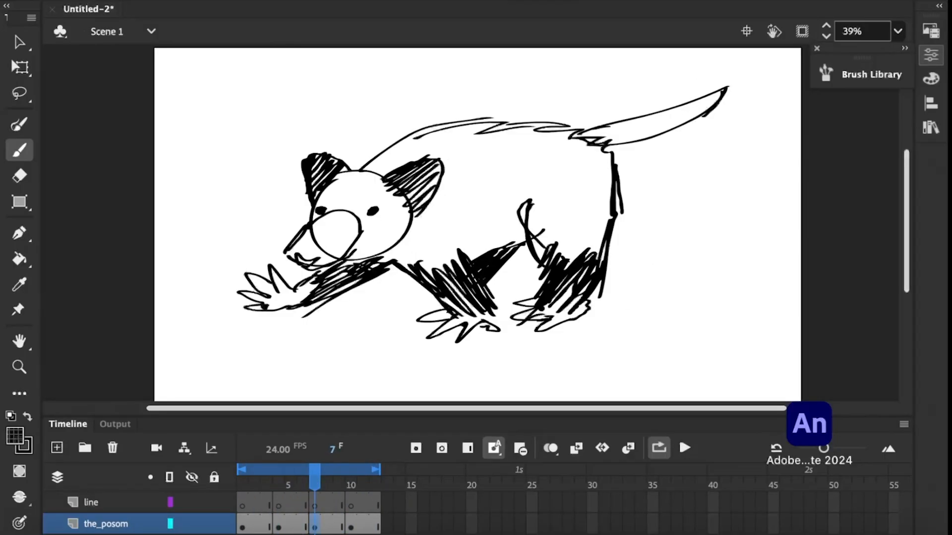
pyautogui.click(930, 55)
pyautogui.click(930, 103)
pyautogui.click(931, 79)
pyautogui.click(931, 55)
pyautogui.click(757, 49)
pyautogui.click(878, 243)
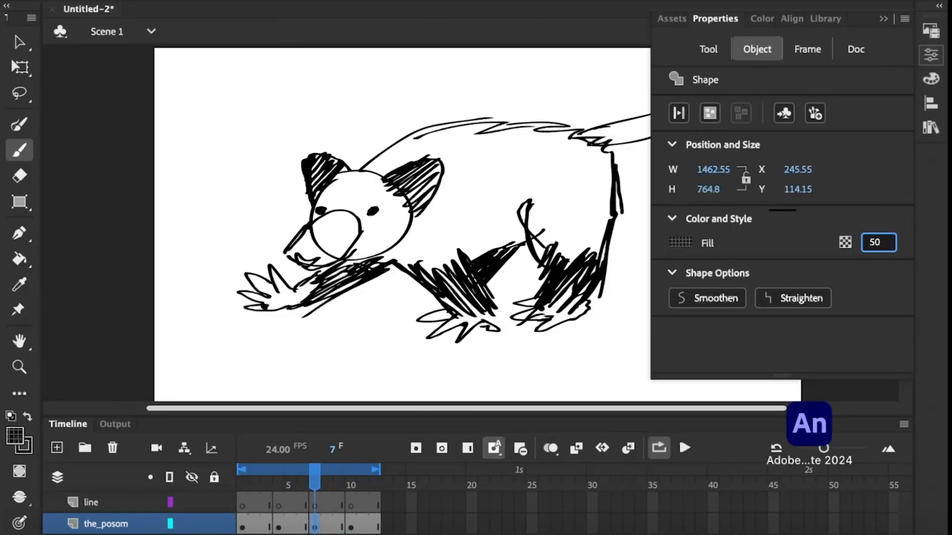
pyautogui.press('Return')
# Set the fill opacity of the_posom's frame 10 drawing to 50% and play back the loop.
pyautogui.click(351, 525)
pyautogui.click(931, 55)
pyautogui.click(757, 49)
pyautogui.click(878, 243)
pyautogui.write('50')
pyautogui.press('Return')
pyautogui.click(685, 448)
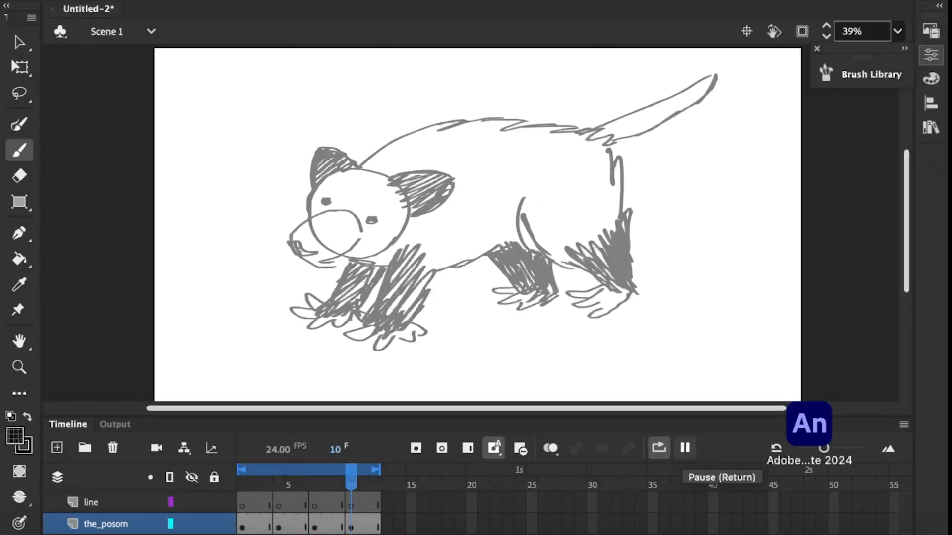
# On frame 1 of the line layer, choose a different brush from the Brush Library and paint a test stroke.
pyautogui.click(242, 503)
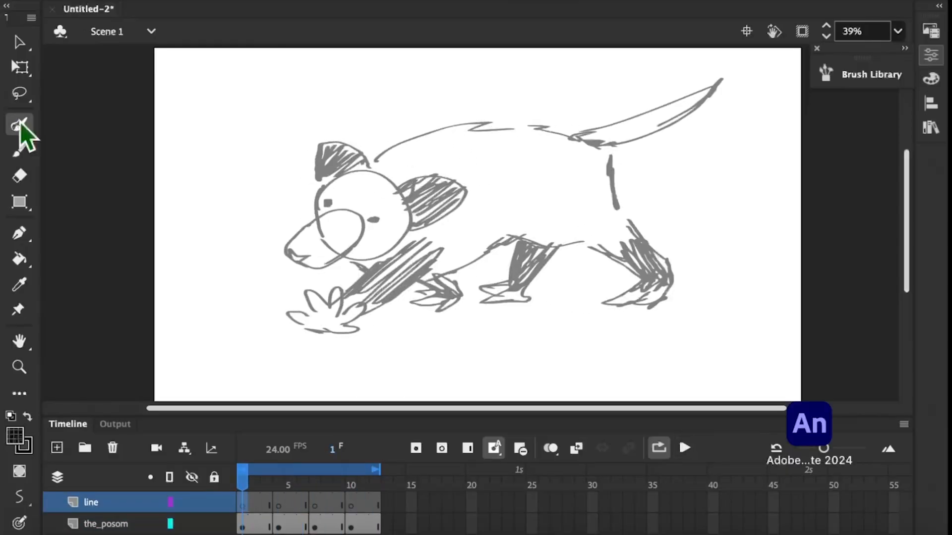
pyautogui.moveTo(306, 115); pyautogui.dragTo(267, 205)
pyautogui.press('super+z')
pyautogui.click(871, 74)
pyautogui.doubleClick(723, 191)
pyautogui.moveTo(261, 130); pyautogui.dragTo(211, 271)
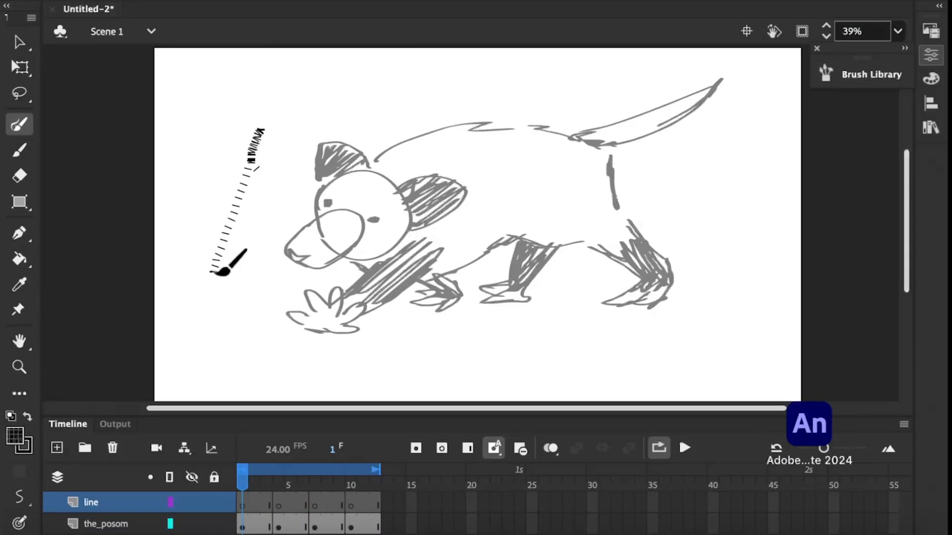
# Try inking the head, snout and eyes over the frame 1 sketch at closer zoom, and undo the strokes.
pyautogui.click(898, 31)
pyautogui.click(825, 159)
pyautogui.moveTo(474, 278)
pyautogui.mouseDown()
pyautogui.moveTo(293, 276)
pyautogui.moveTo(343, 353)
pyautogui.mouseUp()
pyautogui.moveTo(243, 343); pyautogui.dragTo(287, 355)
pyautogui.press('super+z')
pyautogui.press('super+z')
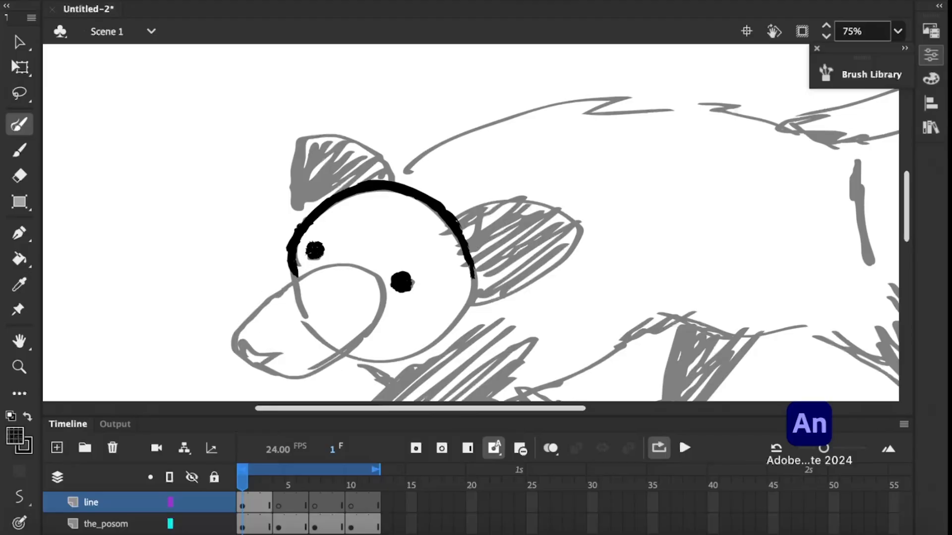
pyautogui.press('super+z')
pyautogui.press('super+z')
pyautogui.press('super+z')
# Check the brush settings and ink the eyes, snout, nose, head outline and far ear over the frame 1 sketch.
pyautogui.click(930, 55)
pyautogui.moveTo(909, 195); pyautogui.dragTo(909, 253)
pyautogui.click(931, 55)
pyautogui.moveTo(313, 249); pyautogui.dragTo(319, 254)
pyautogui.moveTo(400, 282); pyautogui.dragTo(404, 286)
pyautogui.moveTo(459, 237)
pyautogui.mouseDown()
pyautogui.moveTo(295, 271)
pyautogui.moveTo(368, 331)
pyautogui.mouseUp()
pyautogui.moveTo(243, 338); pyautogui.dragTo(286, 354)
pyautogui.moveTo(302, 218); pyautogui.dragTo(394, 185)
pyautogui.moveTo(303, 148); pyautogui.dragTo(389, 176)
# Touch up the jaw line, and outline and fill the near ear in solid black.
pyautogui.press('super+minus')
pyautogui.press('e')
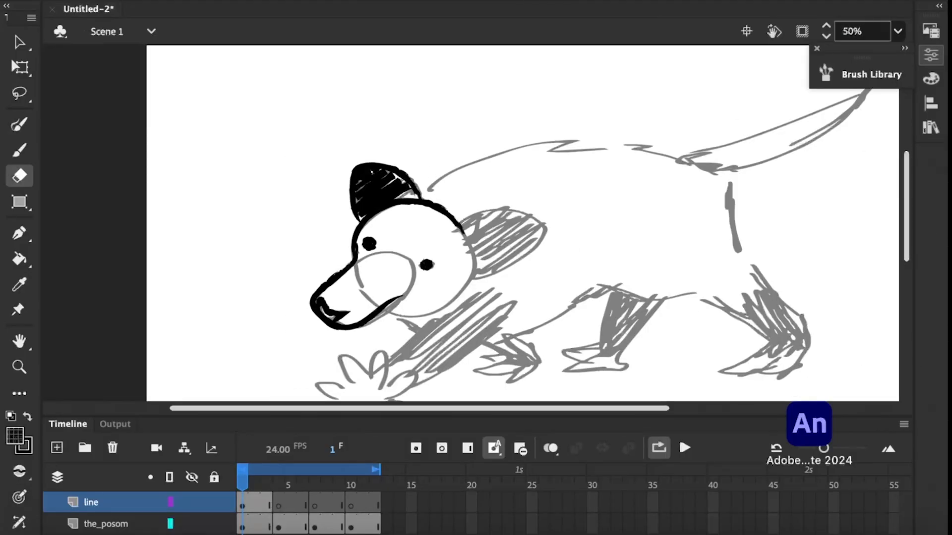
pyautogui.press('b')
pyautogui.moveTo(403, 305)
pyautogui.mouseDown()
pyautogui.moveTo(347, 327)
pyautogui.moveTo(406, 308)
pyautogui.mouseUp()
pyautogui.hotkey('shift', 'b')
pyautogui.moveTo(459, 225); pyautogui.dragTo(554, 228)
pyautogui.moveTo(545, 233); pyautogui.dragTo(470, 276)
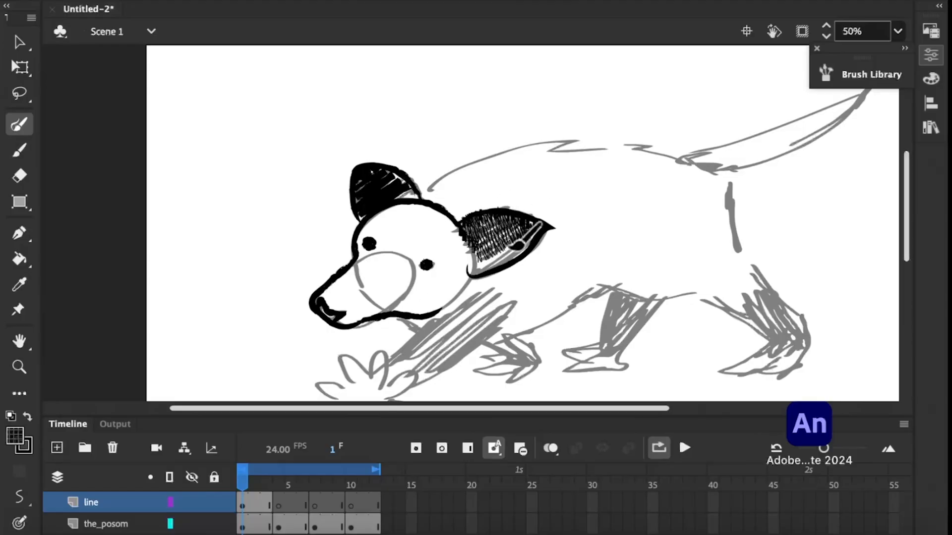
pyautogui.moveTo(458, 237); pyautogui.dragTo(525, 257)
# Ink the furry back and rump, the near hind leg's outline and the rear belly line.
pyautogui.moveTo(420, 194); pyautogui.dragTo(583, 144)
pyautogui.moveTo(557, 154); pyautogui.dragTo(634, 145)
pyautogui.moveTo(615, 149)
pyautogui.mouseDown()
pyautogui.moveTo(728, 181)
pyautogui.moveTo(752, 270)
pyautogui.mouseUp()
pyautogui.moveTo(754, 235); pyautogui.dragTo(803, 367)
pyautogui.moveTo(700, 292); pyautogui.dragTo(769, 338)
pyautogui.moveTo(601, 272); pyautogui.dragTo(718, 294)
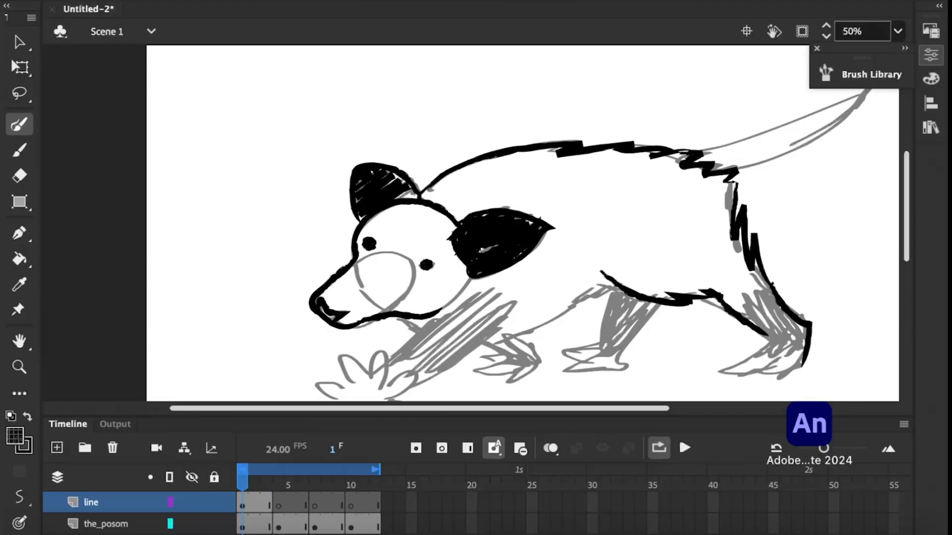
# Ink the front belly line, and fill the near front leg and outline its splayed paw.
pyautogui.moveTo(621, 289); pyautogui.dragTo(488, 345)
pyautogui.scroll(-4, 488, 298)
pyautogui.moveTo(472, 203); pyautogui.dragTo(383, 280)
pyautogui.moveTo(514, 241); pyautogui.dragTo(405, 294)
pyautogui.moveTo(505, 224); pyautogui.dragTo(386, 288)
pyautogui.moveTo(381, 258)
pyautogui.mouseDown()
pyautogui.moveTo(369, 286)
pyautogui.moveTo(416, 312)
pyautogui.mouseUp()
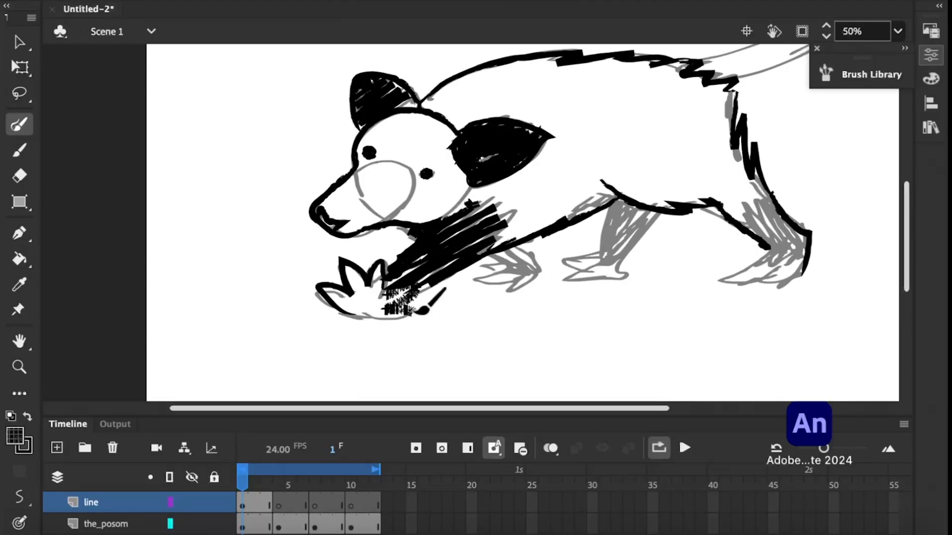
pyautogui.moveTo(376, 277); pyautogui.dragTo(446, 297)
# Ink and fill the far front foot and the far hind leg with its paw.
pyautogui.moveTo(470, 267)
pyautogui.mouseDown()
pyautogui.moveTo(538, 278)
pyautogui.moveTo(475, 285)
pyautogui.mouseUp()
pyautogui.moveTo(635, 208)
pyautogui.mouseDown()
pyautogui.moveTo(597, 263)
pyautogui.moveTo(634, 282)
pyautogui.mouseUp()
pyautogui.moveTo(610, 263)
pyautogui.mouseDown()
pyautogui.moveTo(660, 203)
pyautogui.moveTo(603, 252)
pyautogui.mouseUp()
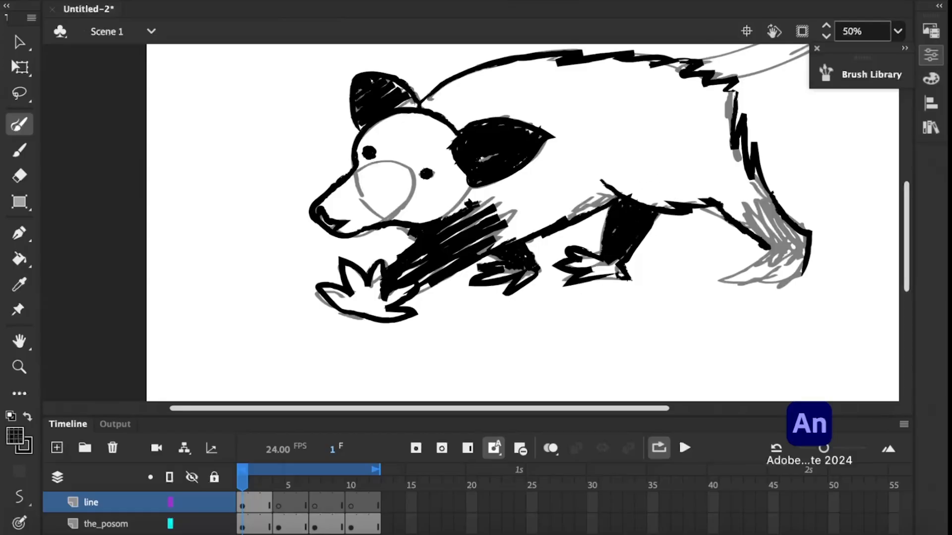
# Outline the near hind paw and shade the near hind leg in black.
pyautogui.hscroll(4, 622, 271)
pyautogui.moveTo(690, 251); pyautogui.dragTo(636, 283)
pyautogui.moveTo(635, 283); pyautogui.dragTo(698, 257)
pyautogui.moveTo(678, 285); pyautogui.dragTo(725, 263)
pyautogui.moveTo(675, 184); pyautogui.dragTo(726, 238)
pyautogui.moveTo(658, 202); pyautogui.dragTo(718, 258)
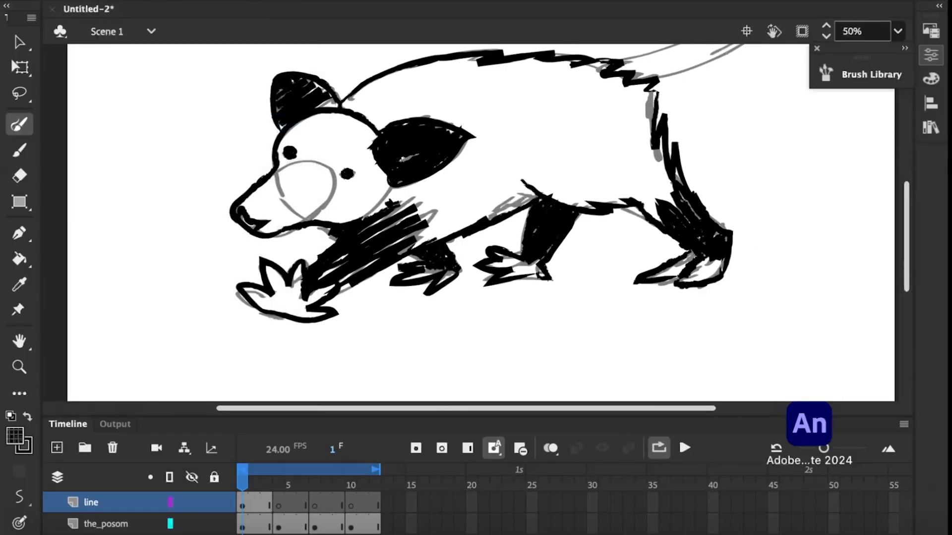
# Save the document as FOJ_Tut2.fla.
pyautogui.press('super+s')
pyautogui.press('Return')
pyautogui.scroll(2, 481, 223)
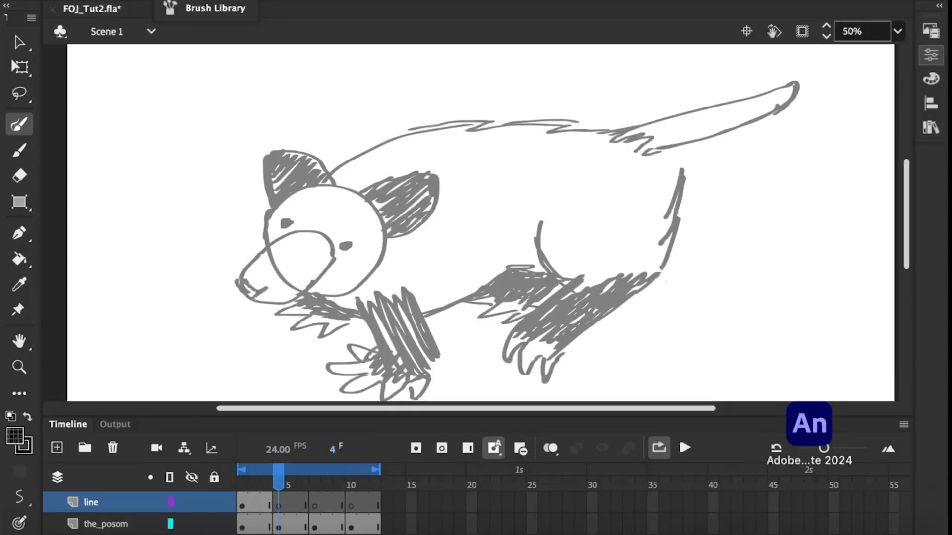
# Ink the head outline and eyes, and ink and fill both ears and the near front leg in black on frame 4.
pyautogui.moveTo(271, 204); pyautogui.dragTo(330, 176)
pyautogui.moveTo(270, 159); pyautogui.dragTo(439, 191)
pyautogui.moveTo(374, 190); pyautogui.dragTo(429, 203)
pyautogui.moveTo(385, 242); pyautogui.dragTo(432, 205)
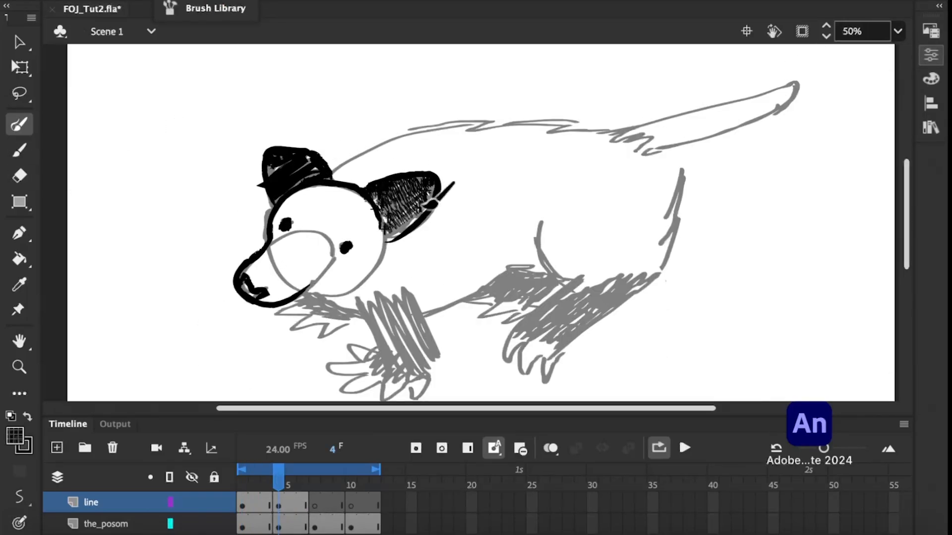
pyautogui.moveTo(431, 375); pyautogui.dragTo(415, 296)
pyautogui.moveTo(368, 304); pyautogui.dragTo(426, 372)
# Ink the furry back, rump and thigh curve, and outline the near hind leg and paw on frame 4.
pyautogui.moveTo(333, 173)
pyautogui.mouseDown()
pyautogui.moveTo(686, 153)
pyautogui.moveTo(658, 285)
pyautogui.mouseUp()
pyautogui.moveTo(539, 214); pyautogui.dragTo(585, 295)
pyautogui.moveTo(545, 258); pyautogui.dragTo(516, 372)
pyautogui.moveTo(527, 347); pyautogui.dragTo(544, 379)
pyautogui.moveTo(544, 357); pyautogui.dragTo(660, 273)
pyautogui.moveTo(520, 330); pyautogui.dragTo(644, 270)
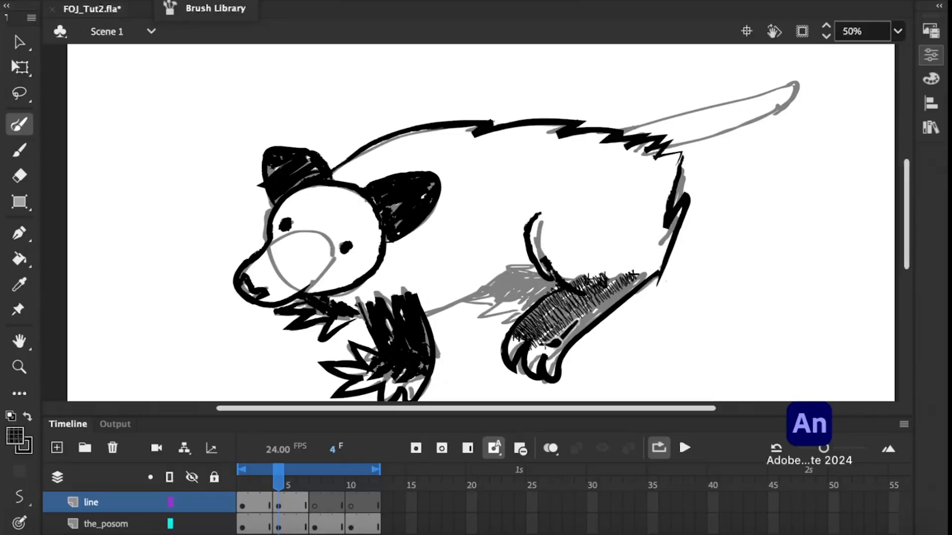
# Fill the near hind leg black, ink the far hind leg, clean up the hind leg's edge and outline the tail on frame 4.
pyautogui.moveTo(553, 347); pyautogui.dragTo(637, 258)
pyautogui.moveTo(665, 256); pyautogui.dragTo(572, 268)
pyautogui.moveTo(538, 268); pyautogui.dragTo(492, 281)
pyautogui.moveTo(585, 268); pyautogui.dragTo(555, 270)
pyautogui.press('e')
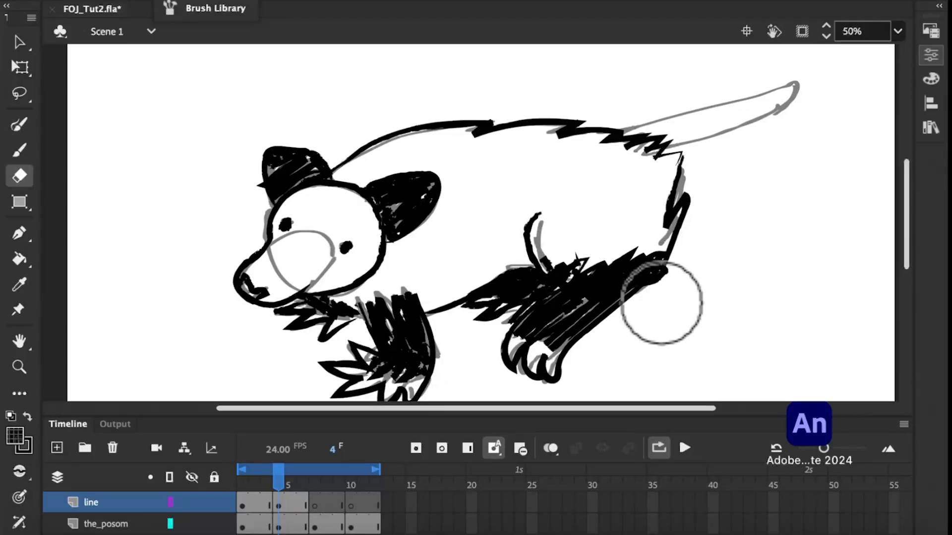
pyautogui.moveTo(624, 130); pyautogui.dragTo(796, 81)
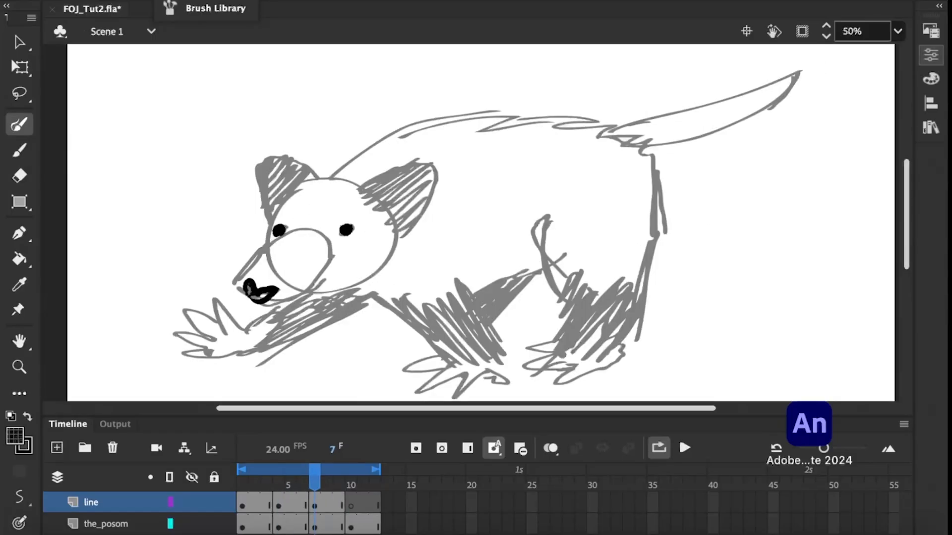
# Ink the ears, head and splayed far front paw, and outline and fill both front legs on frame 7.
pyautogui.moveTo(439, 177); pyautogui.dragTo(399, 220)
pyautogui.moveTo(396, 233); pyautogui.dragTo(307, 293)
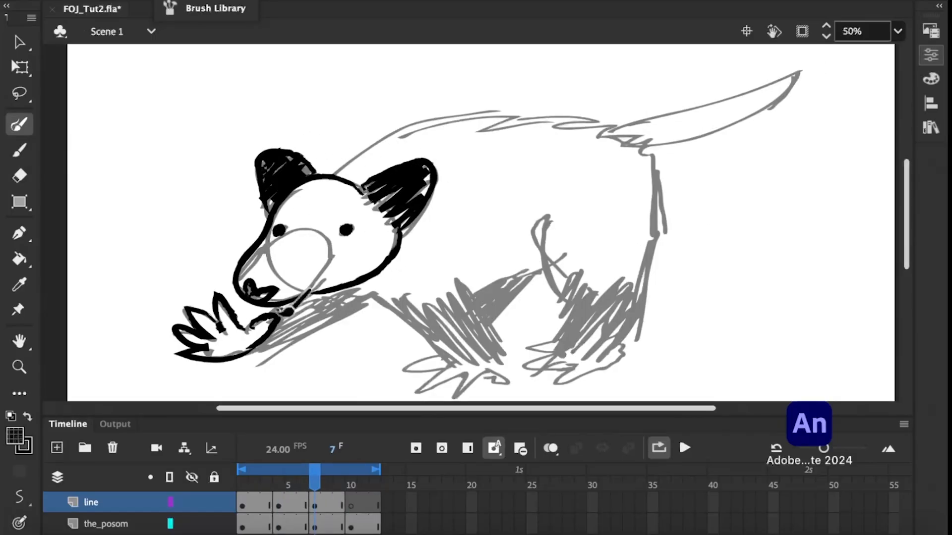
pyautogui.moveTo(443, 361); pyautogui.dragTo(506, 362)
pyautogui.moveTo(399, 298)
pyautogui.mouseDown()
pyautogui.moveTo(506, 361)
pyautogui.moveTo(461, 282)
pyautogui.mouseUp()
pyautogui.moveTo(540, 270); pyautogui.dragTo(491, 323)
# Ink the furry back, tail, rump and the shaded hind leg with its paw on frame 7.
pyautogui.moveTo(332, 173)
pyautogui.mouseDown()
pyautogui.moveTo(605, 106)
pyautogui.moveTo(632, 123)
pyautogui.mouseUp()
pyautogui.moveTo(600, 128); pyautogui.dragTo(655, 145)
pyautogui.moveTo(606, 364); pyautogui.dragTo(617, 344)
pyautogui.moveTo(579, 275); pyautogui.dragTo(627, 317)
pyautogui.moveTo(565, 255); pyautogui.dragTo(565, 249)
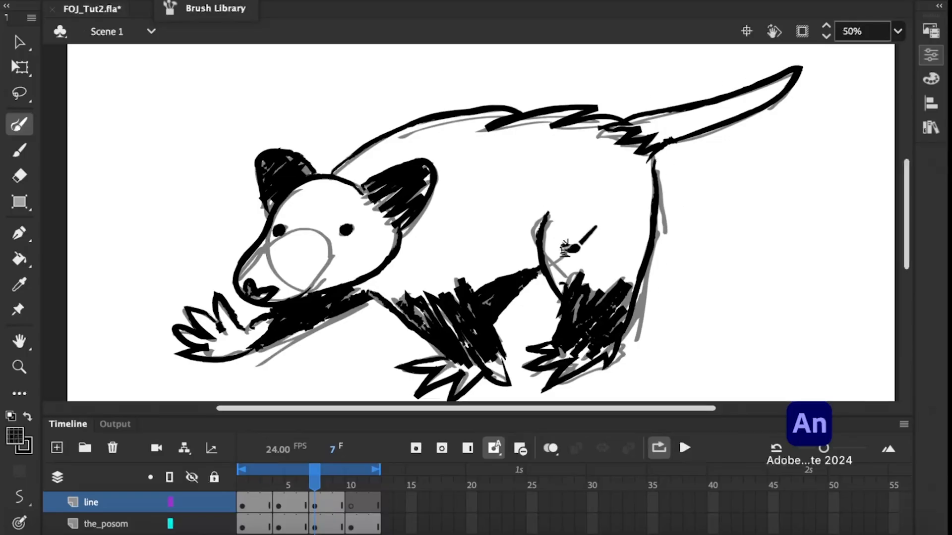
# Ink the head, filled ears and both black front legs with their paws on frame 10.
pyautogui.press('.')
pyautogui.press('.')
pyautogui.press('.')
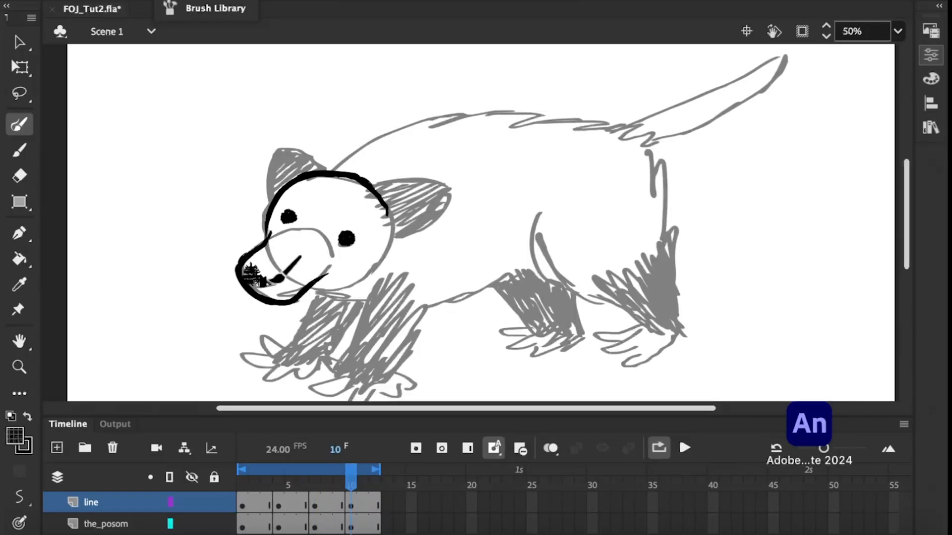
pyautogui.moveTo(317, 295); pyautogui.dragTo(260, 385)
pyautogui.moveTo(361, 302); pyautogui.dragTo(324, 354)
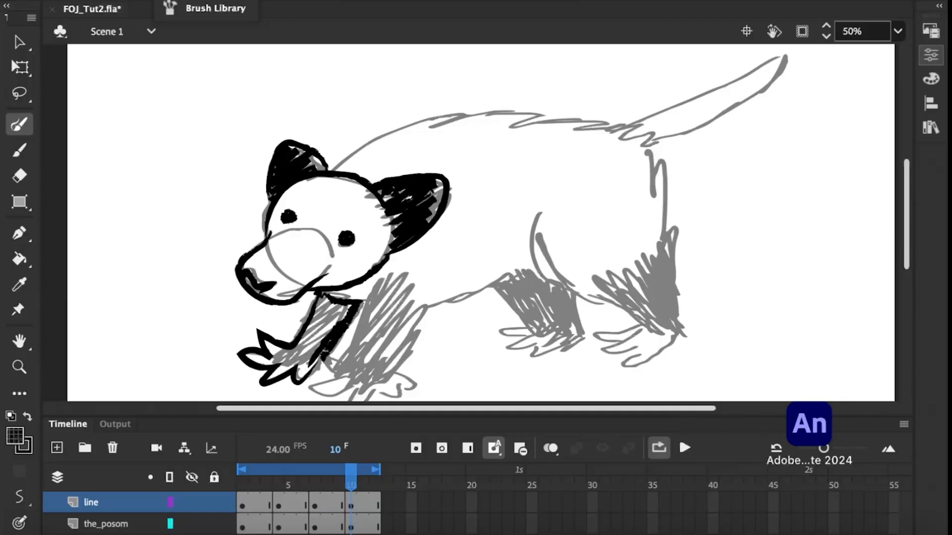
pyautogui.moveTo(322, 300); pyautogui.dragTo(283, 369)
pyautogui.moveTo(381, 288)
pyautogui.mouseDown()
pyautogui.moveTo(348, 353)
pyautogui.moveTo(309, 393)
pyautogui.mouseUp()
pyautogui.moveTo(424, 303); pyautogui.dragTo(413, 386)
pyautogui.moveTo(387, 295); pyautogui.dragTo(359, 387)
# Ink the belly line and rump, and ink and fill both hind legs with their paws on frame 10.
pyautogui.moveTo(421, 300)
pyautogui.mouseDown()
pyautogui.moveTo(530, 257)
pyautogui.moveTo(535, 325)
pyautogui.mouseUp()
pyautogui.moveTo(536, 324); pyautogui.dragTo(529, 336)
pyautogui.moveTo(529, 336); pyautogui.dragTo(532, 349)
pyautogui.moveTo(542, 340); pyautogui.dragTo(563, 345)
pyautogui.moveTo(559, 285); pyautogui.dragTo(564, 348)
pyautogui.moveTo(499, 284); pyautogui.dragTo(515, 275)
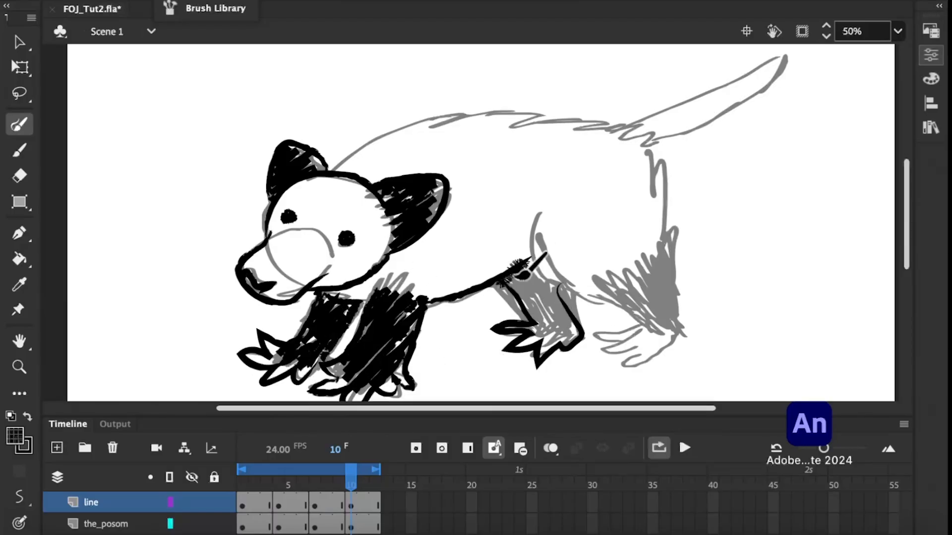
pyautogui.moveTo(614, 331); pyautogui.dragTo(640, 328)
pyautogui.moveTo(602, 272)
pyautogui.mouseDown()
pyautogui.moveTo(666, 255)
pyautogui.moveTo(644, 337)
pyautogui.mouseUp()
pyautogui.moveTo(634, 339); pyautogui.dragTo(676, 317)
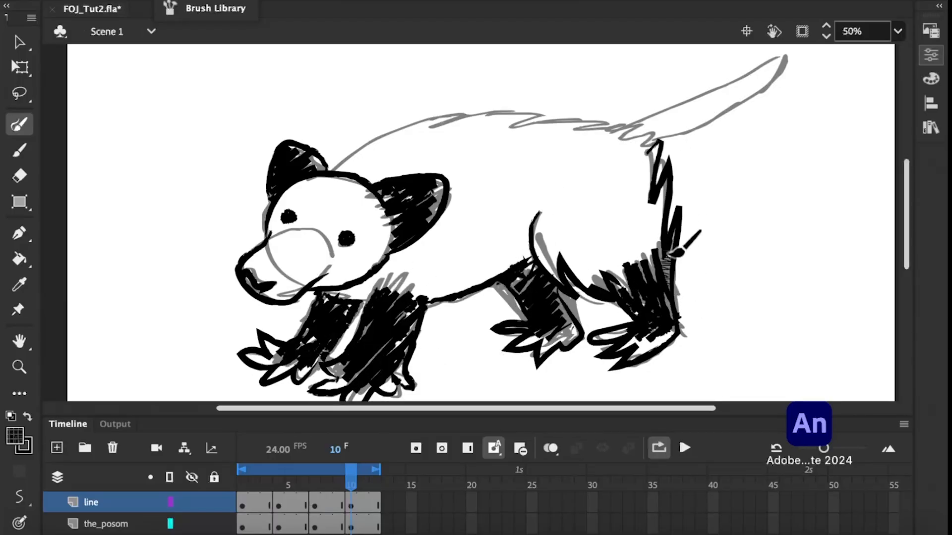
# Ink the furry back and tail on frame 10, and play the inked walk cycle.
pyautogui.moveTo(331, 169); pyautogui.dragTo(653, 149)
pyautogui.moveTo(629, 123); pyautogui.dragTo(662, 143)
pyautogui.moveTo(351, 470); pyautogui.dragTo(317, 479)
pyautogui.press('Return')
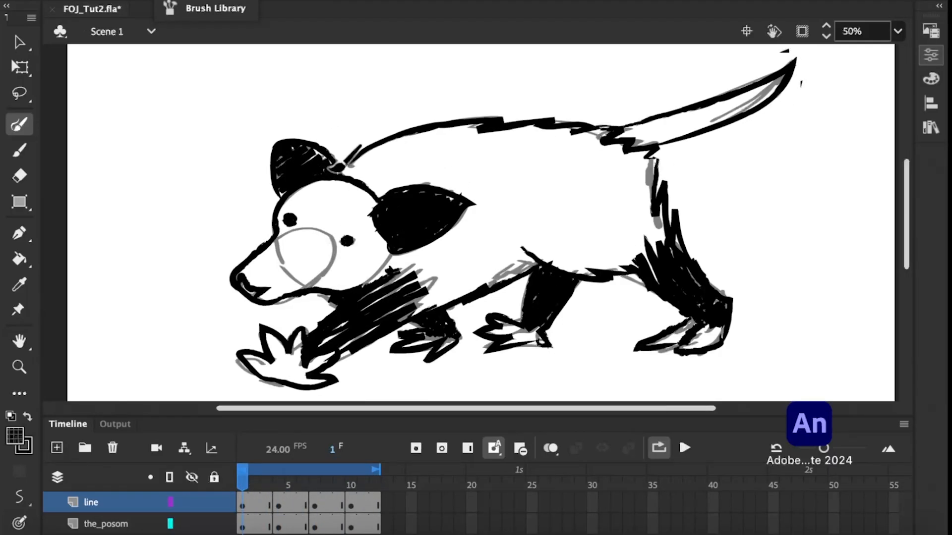
pyautogui.press('e')
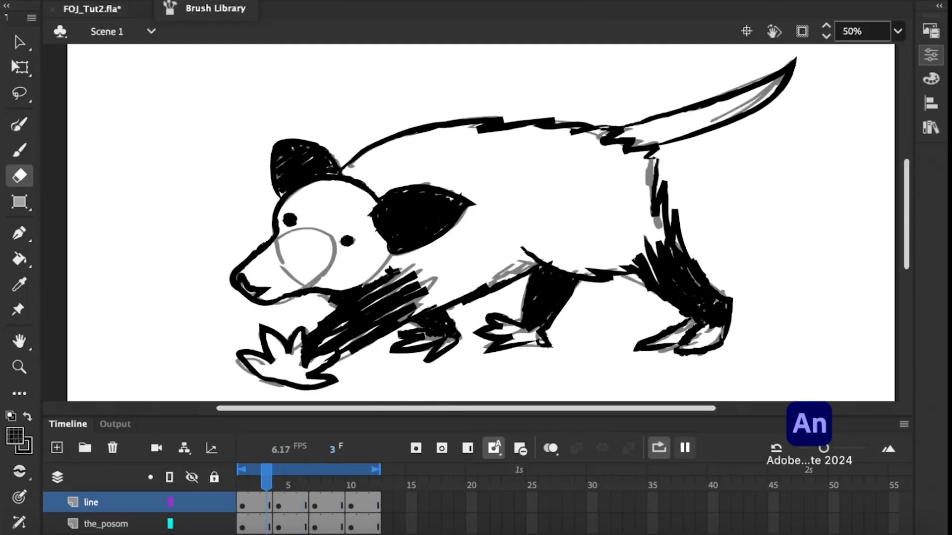
pyautogui.click(684, 448)
# Lock the existing layers and add a layer named color directly beneath the line layer.
pyautogui.click(214, 478)
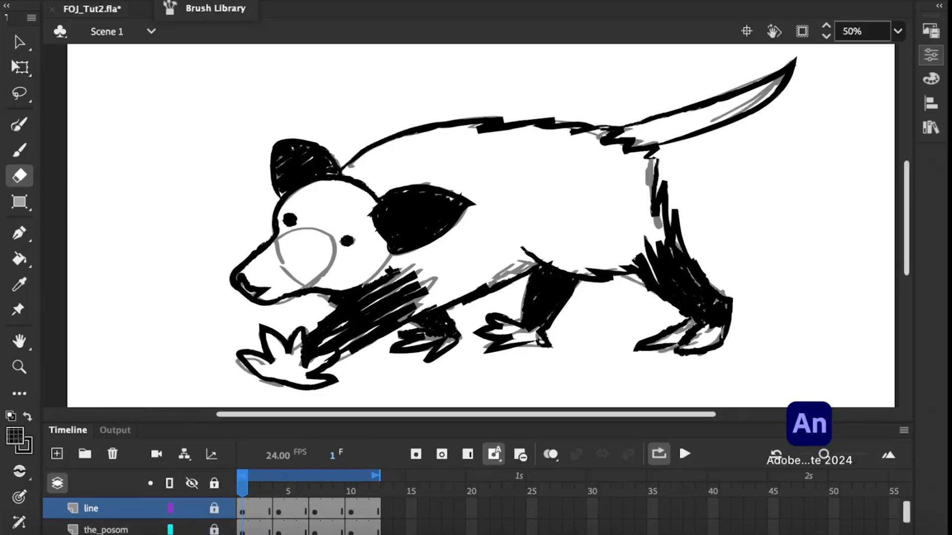
pyautogui.click(57, 448)
pyautogui.doubleClick(99, 503)
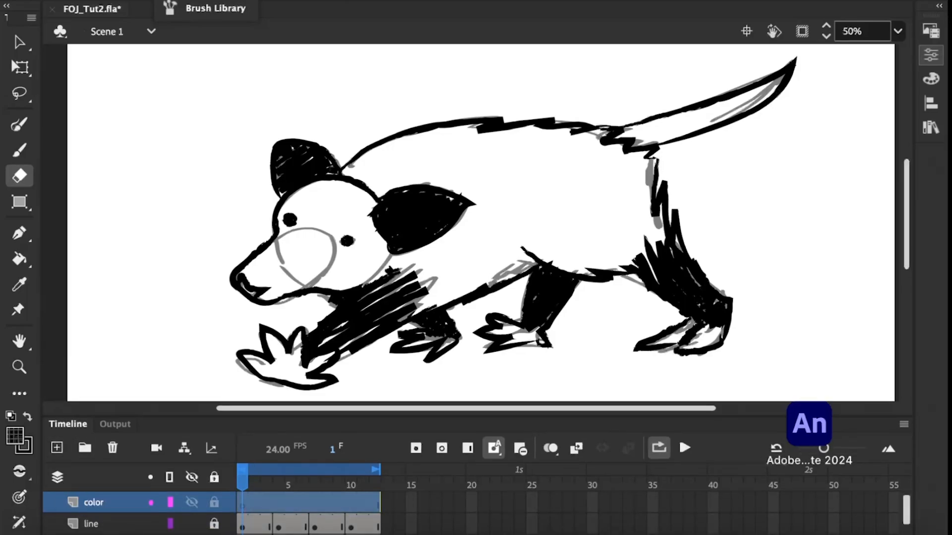
pyautogui.moveTo(122, 524); pyautogui.dragTo(123, 533)
# Insert blank keyframes on the color layer at frames 4, 7 and 10.
pyautogui.click(278, 524)
pyautogui.click(243, 524)
pyautogui.click(279, 524)
pyautogui.click(442, 448)
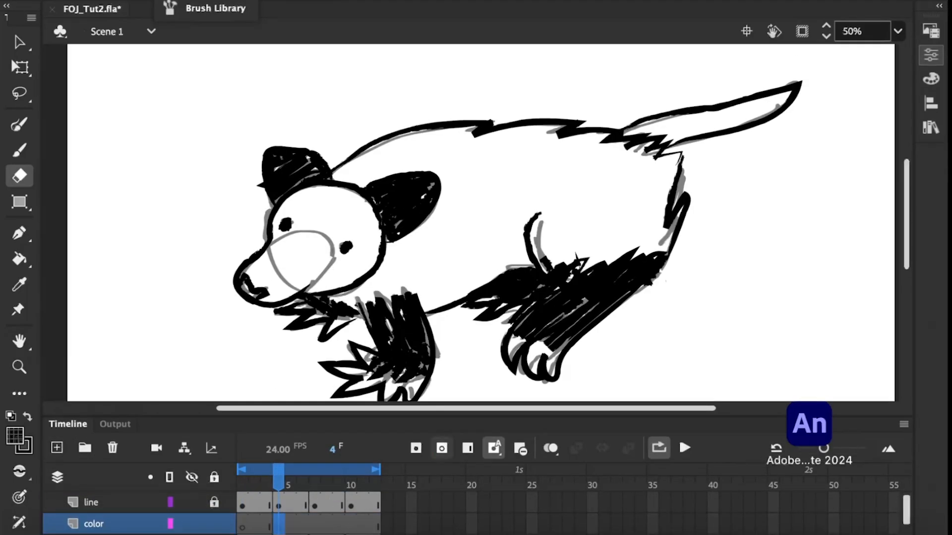
pyautogui.click(315, 524)
pyautogui.click(442, 448)
pyautogui.click(351, 524)
pyautogui.click(441, 448)
# Set up the Classic Brush with a grey fill on the first frame of the color layer.
pyautogui.click(242, 524)
pyautogui.click(19, 150)
pyautogui.click(15, 436)
pyautogui.click(42, 273)
pyautogui.click(931, 56)
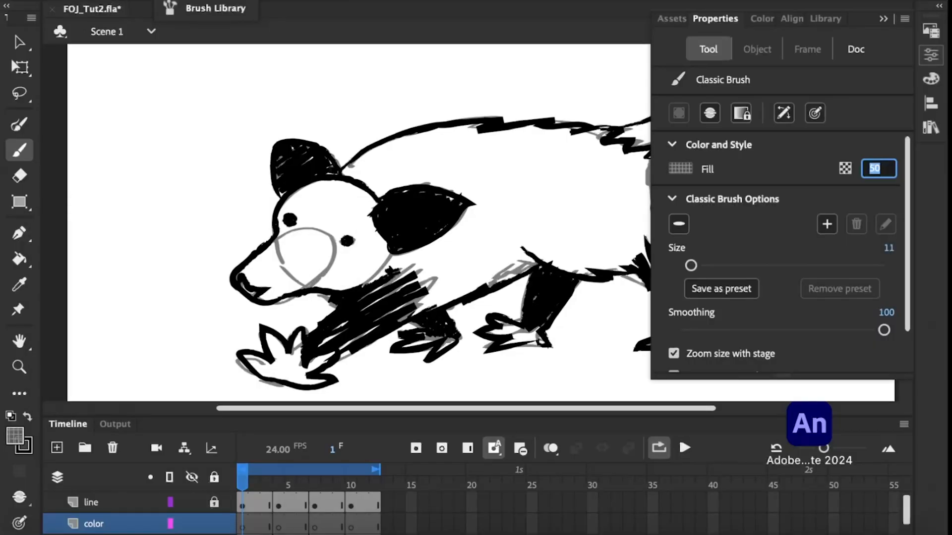
pyautogui.click(20, 42)
pyautogui.click(930, 55)
pyautogui.click(15, 437)
pyautogui.click(930, 79)
pyautogui.click(931, 55)
pyautogui.scroll(-3, 894, 261)
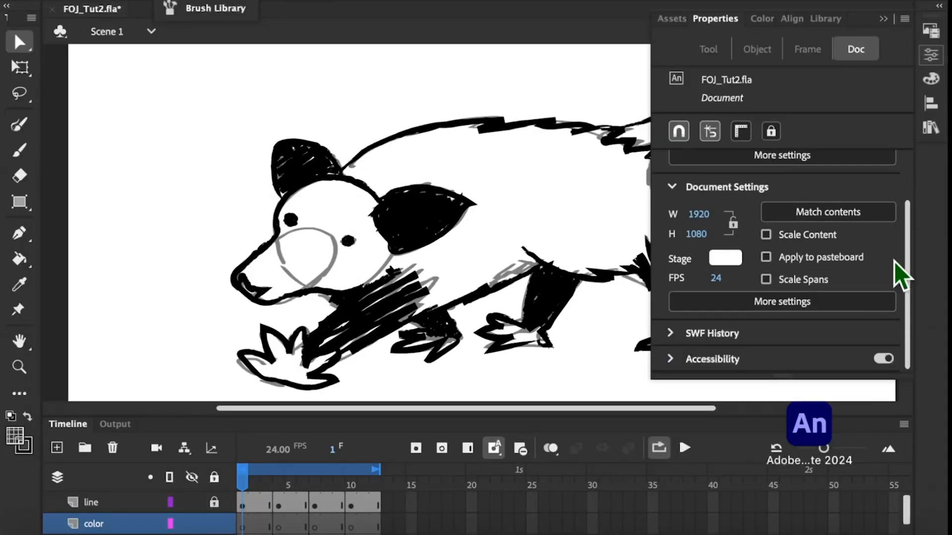
pyautogui.click(930, 79)
pyautogui.click(931, 55)
pyautogui.click(883, 18)
# Make the Classic Brush's fill fully opaque.
pyautogui.click(19, 150)
pyautogui.click(931, 55)
pyautogui.click(879, 169)
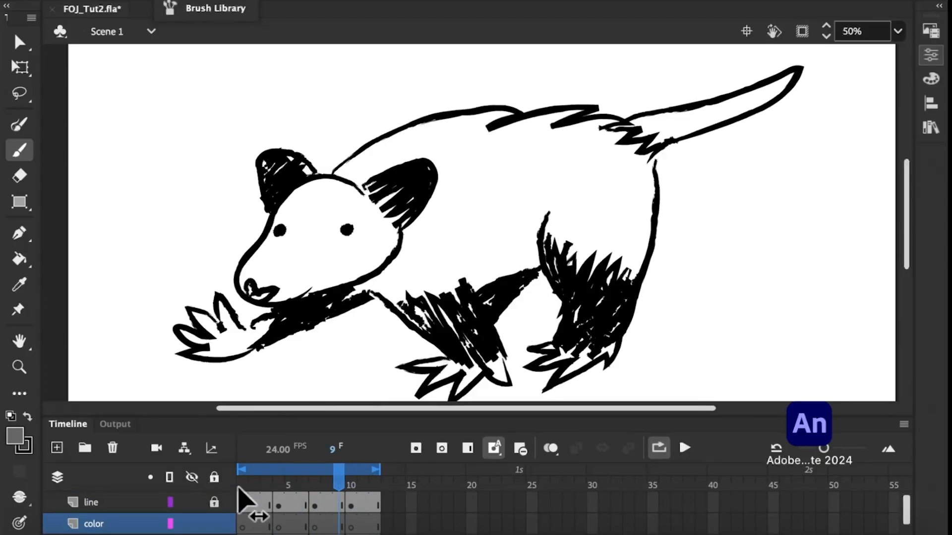
# Unlock the line layer, ink the missing neck line in black on frame 1, relock it and return to the color layer.
pyautogui.click(240, 487)
pyautogui.click(19, 123)
pyautogui.click(214, 502)
pyautogui.click(91, 502)
pyautogui.click(15, 436)
pyautogui.click(89, 250)
pyautogui.click(214, 502)
pyautogui.click(94, 524)
pyautogui.click(19, 150)
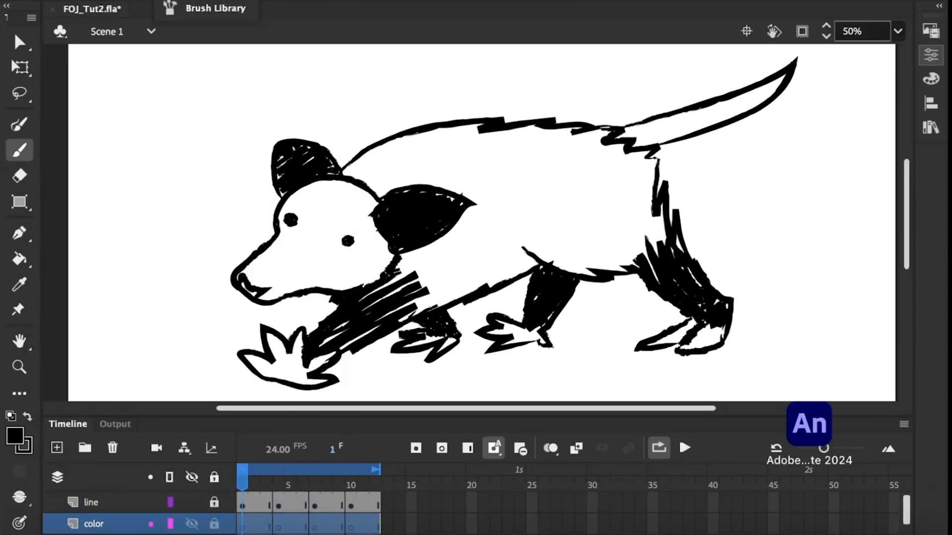
# Paint the head and body light grey on frame 1 with an enlarged Classic Brush, and trim the overspill.
pyautogui.click(15, 436)
pyautogui.click(931, 55)
pyautogui.moveTo(751, 266); pyautogui.dragTo(766, 266)
pyautogui.click(91, 272)
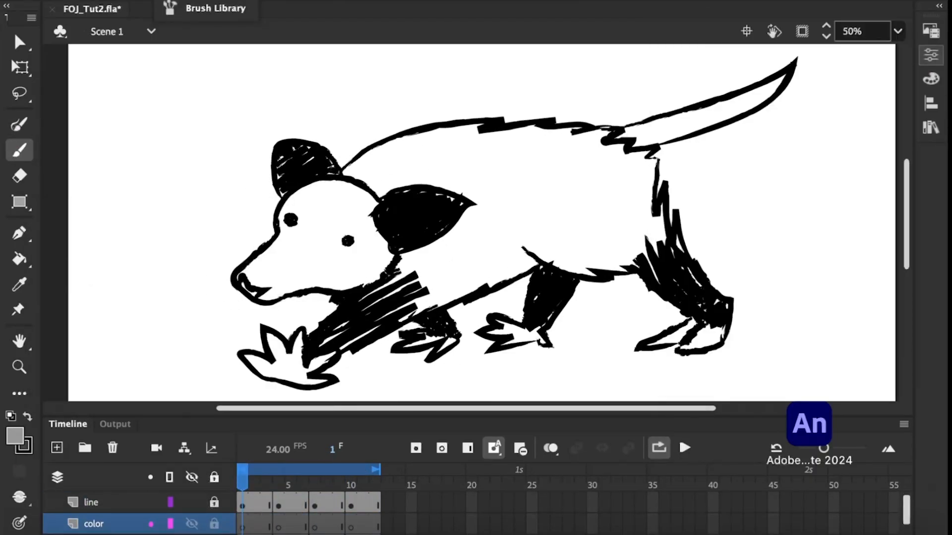
pyautogui.moveTo(243, 285); pyautogui.dragTo(511, 145)
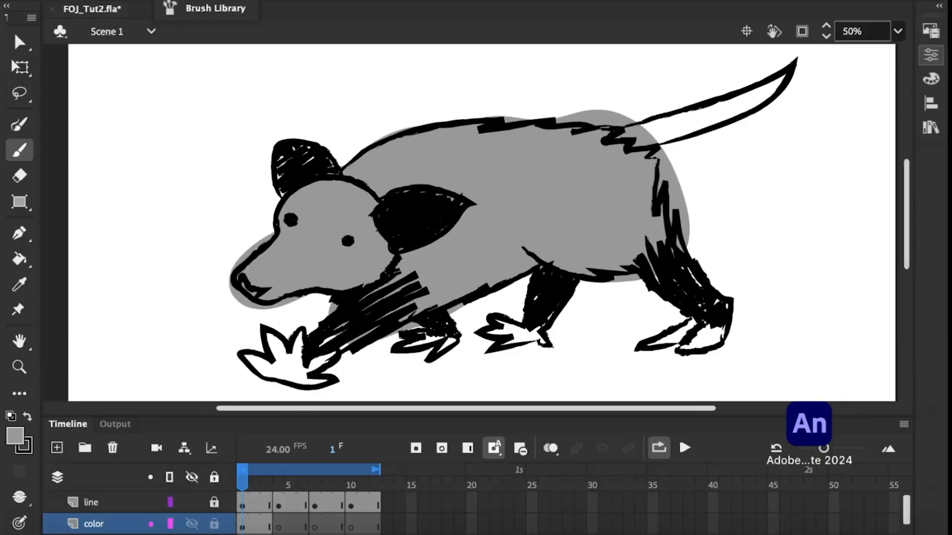
pyautogui.click(931, 55)
pyautogui.click(274, 286)
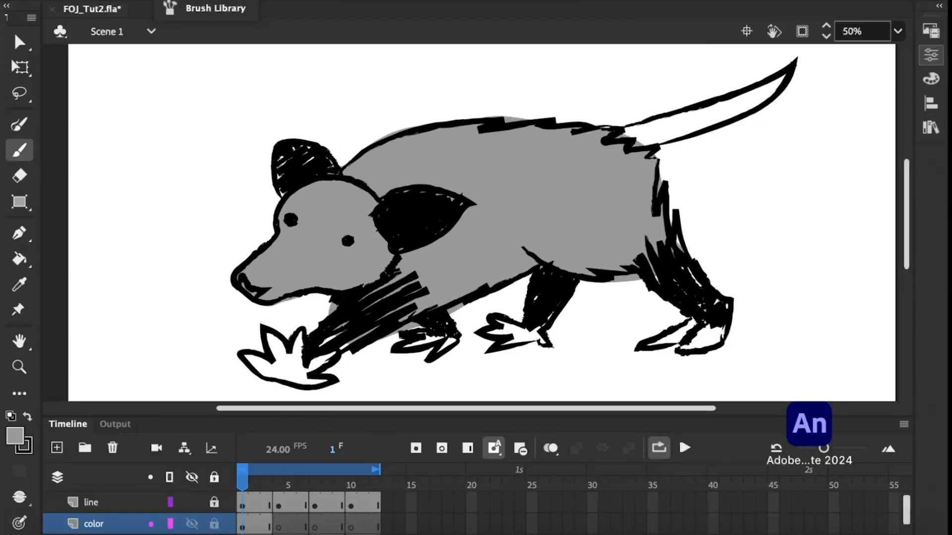
# Paint the head and body light grey on frames 4, 7 and 10, and return to frame 1.
pyautogui.click(278, 524)
pyautogui.moveTo(317, 223); pyautogui.dragTo(280, 267)
pyautogui.moveTo(339, 265)
pyautogui.mouseDown()
pyautogui.moveTo(472, 196)
pyautogui.moveTo(601, 272)
pyautogui.moveTo(425, 270)
pyautogui.mouseUp()
pyautogui.click(316, 477)
pyautogui.moveTo(297, 233)
pyautogui.mouseDown()
pyautogui.moveTo(382, 170)
pyautogui.moveTo(525, 227)
pyautogui.moveTo(633, 166)
pyautogui.moveTo(506, 281)
pyautogui.mouseUp()
pyautogui.click(351, 477)
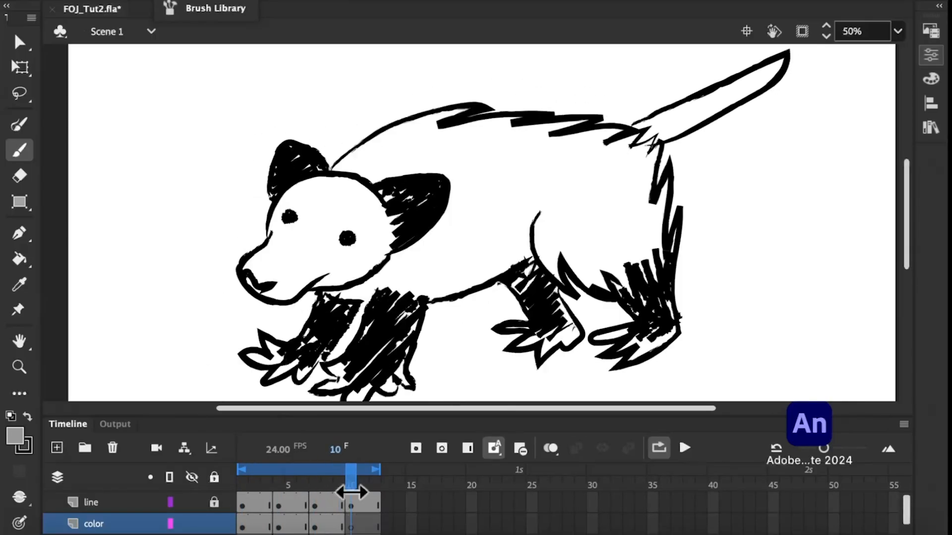
pyautogui.moveTo(297, 208)
pyautogui.mouseDown()
pyautogui.moveTo(319, 276)
pyautogui.moveTo(393, 153)
pyautogui.moveTo(602, 143)
pyautogui.moveTo(601, 241)
pyautogui.moveTo(521, 268)
pyautogui.mouseUp()
pyautogui.click(242, 477)
pyautogui.click(15, 437)
pyautogui.click(291, 373)
pyautogui.moveTo(297, 368)
pyautogui.mouseDown()
pyautogui.moveTo(261, 360)
pyautogui.moveTo(299, 351)
pyautogui.mouseUp()
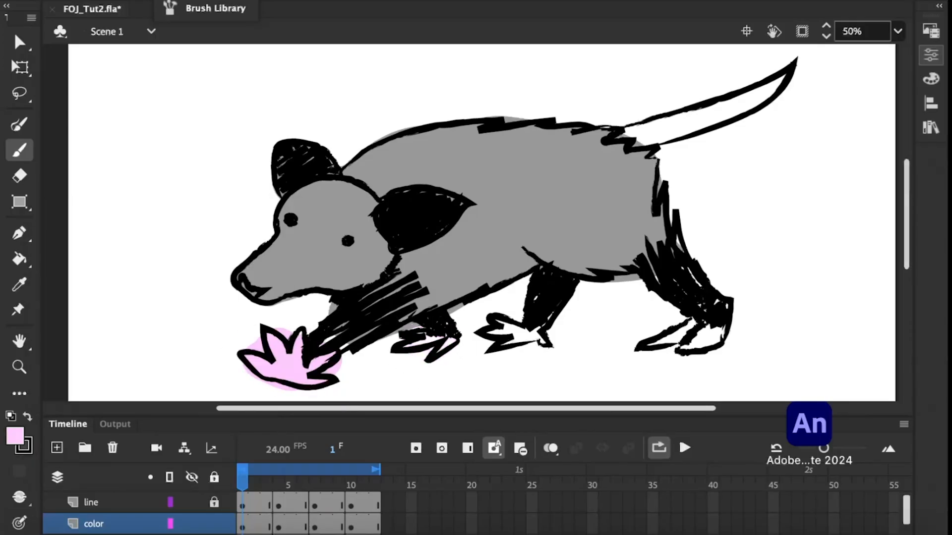
pyautogui.press('super+z')
# Paint the paws and tail pale pink on frame 1.
pyautogui.click(15, 437)
pyautogui.click(291, 360)
pyautogui.moveTo(788, 74); pyautogui.dragTo(644, 134)
pyautogui.moveTo(666, 340); pyautogui.dragTo(691, 337)
# Paint the paws and tail pale pink on frame 4.
pyautogui.click(276, 485)
pyautogui.moveTo(367, 379); pyautogui.dragTo(396, 386)
pyautogui.moveTo(530, 342); pyautogui.dragTo(546, 356)
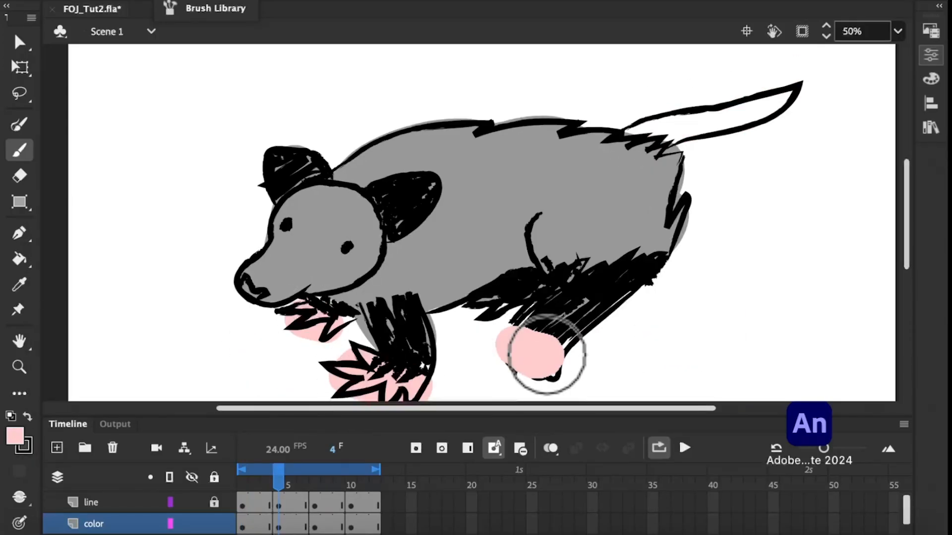
pyautogui.moveTo(788, 96); pyautogui.dragTo(667, 117)
# Paint the paws and tail pale pink on frame 7.
pyautogui.click(313, 484)
pyautogui.moveTo(206, 339)
pyautogui.mouseDown()
pyautogui.moveTo(197, 352)
pyautogui.moveTo(248, 350)
pyautogui.mouseUp()
pyautogui.moveTo(421, 377); pyautogui.dragTo(610, 354)
pyautogui.moveTo(654, 127); pyautogui.dragTo(783, 81)
# Paint the paws and tail pale pink on frame 10.
pyautogui.click(347, 484)
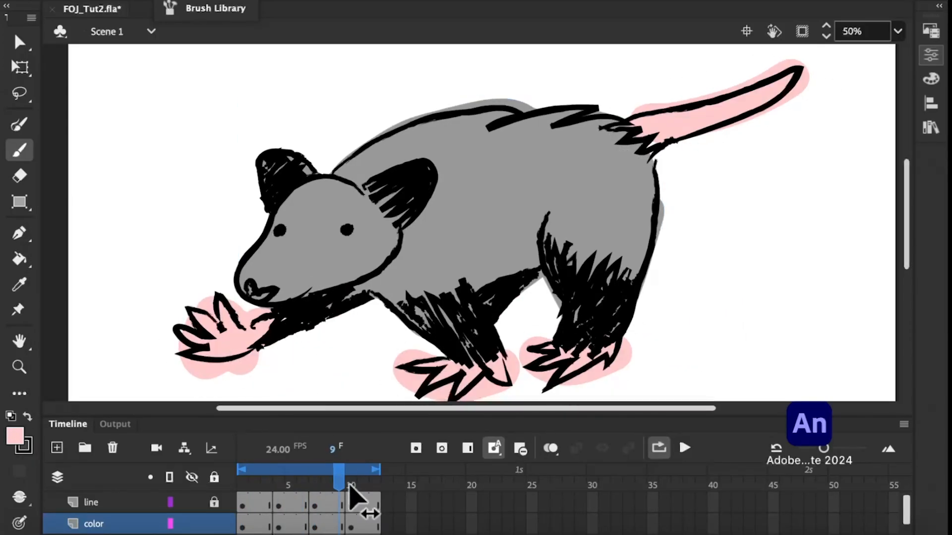
pyautogui.moveTo(268, 359); pyautogui.dragTo(399, 379)
pyautogui.moveTo(515, 342)
pyautogui.mouseDown()
pyautogui.moveTo(620, 349)
pyautogui.moveTo(665, 339)
pyautogui.mouseUp()
pyautogui.moveTo(655, 124); pyautogui.dragTo(780, 67)
# Reduce the brush size and paint the nose pale pink on frames 10, 7, 4 and 1.
pyautogui.click(931, 54)
pyautogui.moveTo(757, 266); pyautogui.dragTo(718, 265)
pyautogui.moveTo(248, 279)
pyautogui.mouseDown()
pyautogui.moveTo(262, 289)
pyautogui.moveTo(253, 296)
pyautogui.mouseUp()
pyautogui.click(314, 485)
pyautogui.click(279, 485)
pyautogui.click(242, 484)
# Paint a white face mask and a white belly patch on frame 1.
pyautogui.click(15, 437)
pyautogui.click(88, 295)
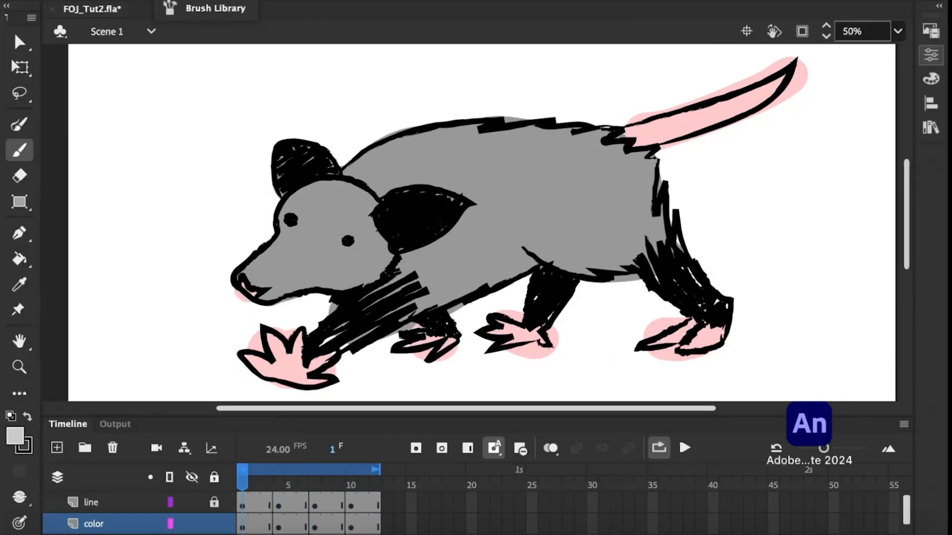
pyautogui.click(17, 439)
pyautogui.click(89, 307)
pyautogui.moveTo(384, 228); pyautogui.dragTo(260, 256)
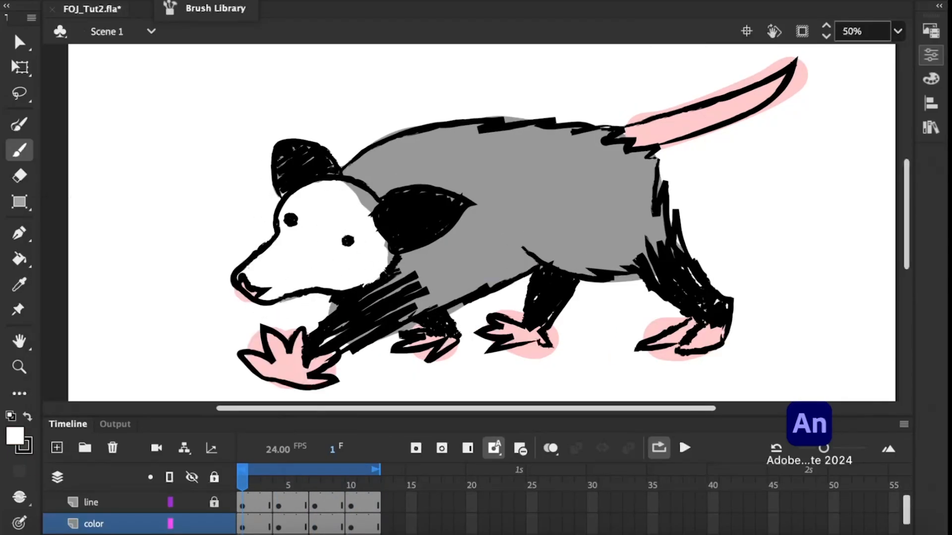
pyautogui.press('super+z')
pyautogui.moveTo(292, 210)
pyautogui.mouseDown()
pyautogui.moveTo(376, 241)
pyautogui.moveTo(291, 251)
pyautogui.moveTo(337, 266)
pyautogui.mouseUp()
pyautogui.moveTo(532, 268); pyautogui.dragTo(433, 294)
# Paint white face masks on frames 4, 7 and 10, and white belly patches on frames 4 and 7.
pyautogui.moveTo(242, 484); pyautogui.dragTo(279, 485)
pyautogui.moveTo(269, 223)
pyautogui.mouseDown()
pyautogui.moveTo(287, 202)
pyautogui.moveTo(255, 272)
pyautogui.moveTo(317, 268)
pyautogui.moveTo(329, 278)
pyautogui.moveTo(343, 225)
pyautogui.moveTo(337, 233)
pyautogui.mouseUp()
pyautogui.click(315, 484)
pyautogui.click(278, 484)
pyautogui.moveTo(527, 263); pyautogui.dragTo(436, 299)
pyautogui.moveTo(279, 485); pyautogui.dragTo(351, 484)
pyautogui.moveTo(280, 216)
pyautogui.mouseDown()
pyautogui.moveTo(281, 293)
pyautogui.moveTo(294, 267)
pyautogui.moveTo(300, 277)
pyautogui.mouseUp()
# Erase the colour spilling outside the tail and paw outlines on frame 10 with a smaller eraser.
pyautogui.click(20, 176)
pyautogui.click(930, 55)
pyautogui.moveTo(769, 211); pyautogui.dragTo(728, 212)
pyautogui.click(930, 55)
pyautogui.moveTo(622, 105); pyautogui.dragTo(793, 35)
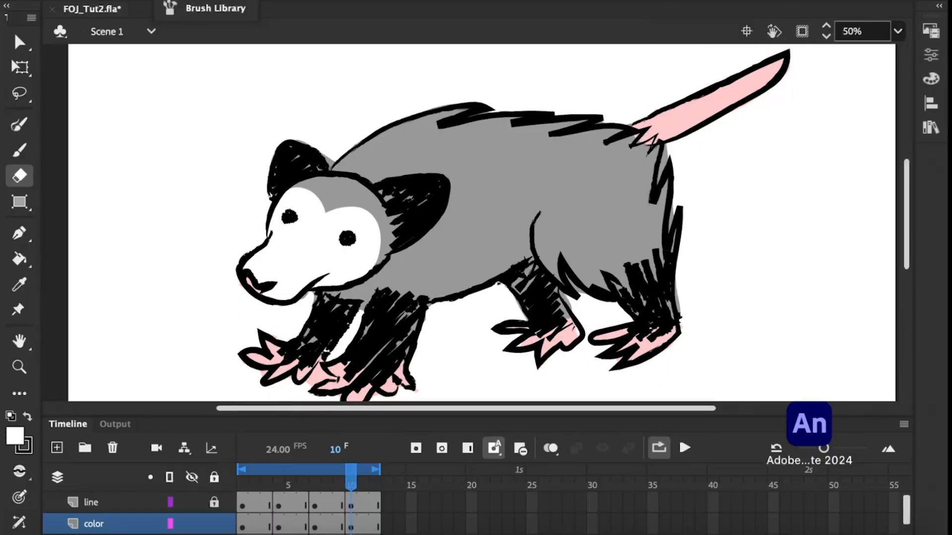
pyautogui.click(931, 55)
pyautogui.moveTo(728, 212); pyautogui.dragTo(725, 212)
pyautogui.click(931, 55)
pyautogui.moveTo(303, 384); pyautogui.dragTo(323, 392)
# Erase the colour spilling outside the tail, paw and body outlines on frames 7, 4 and 1.
pyautogui.click(315, 484)
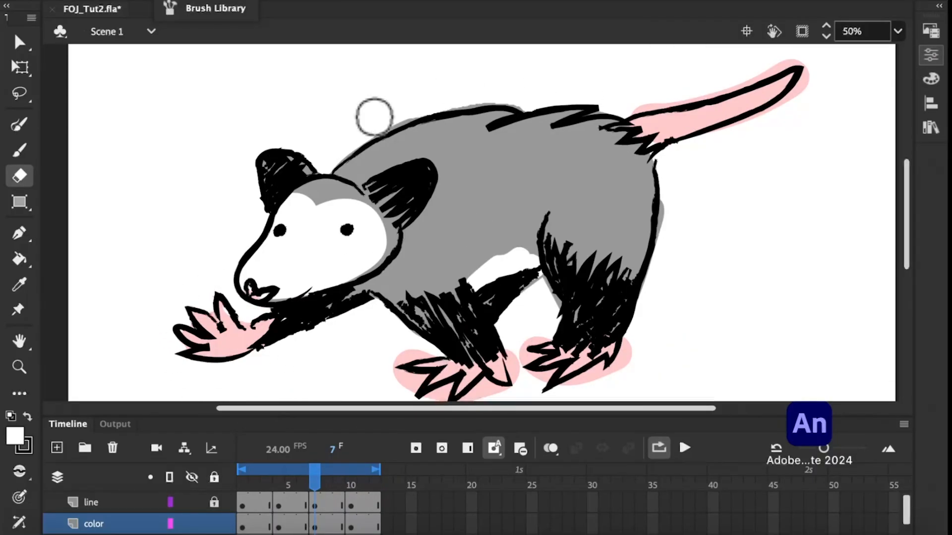
pyautogui.scroll(-2, 599, 345)
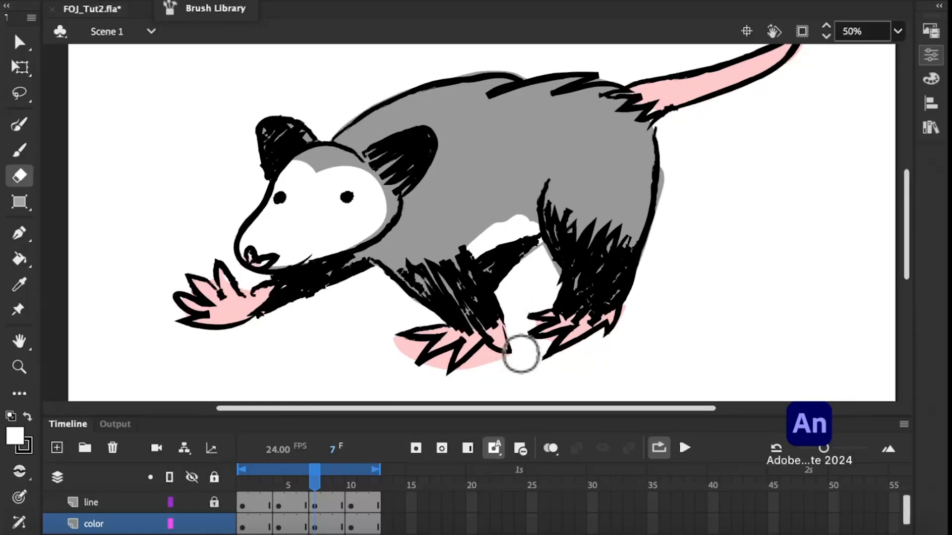
pyautogui.click(279, 484)
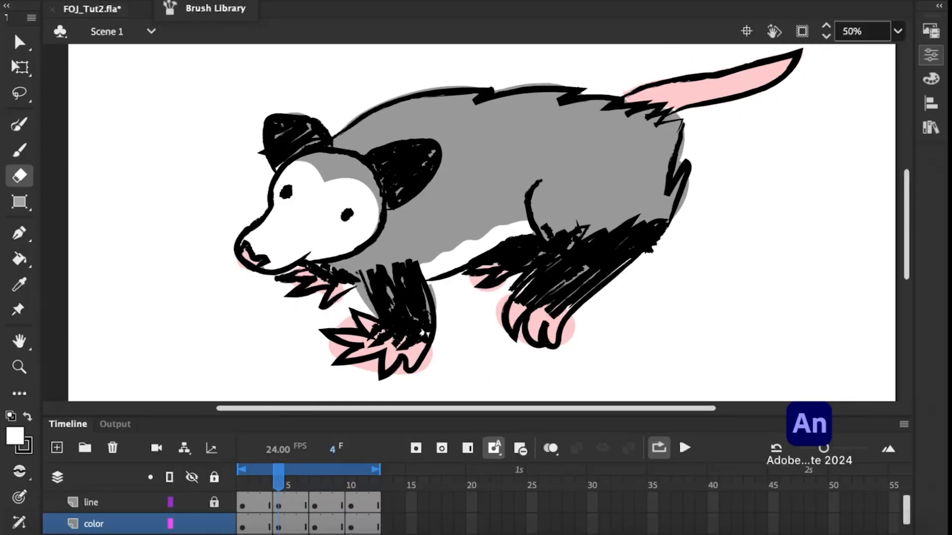
pyautogui.moveTo(359, 289); pyautogui.dragTo(373, 321)
pyautogui.click(242, 484)
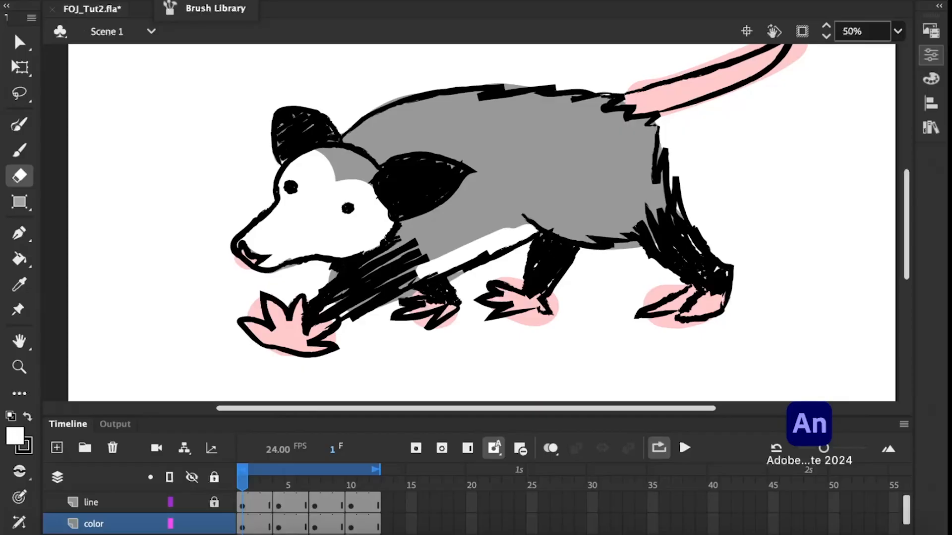
pyautogui.scroll(3, 729, 165)
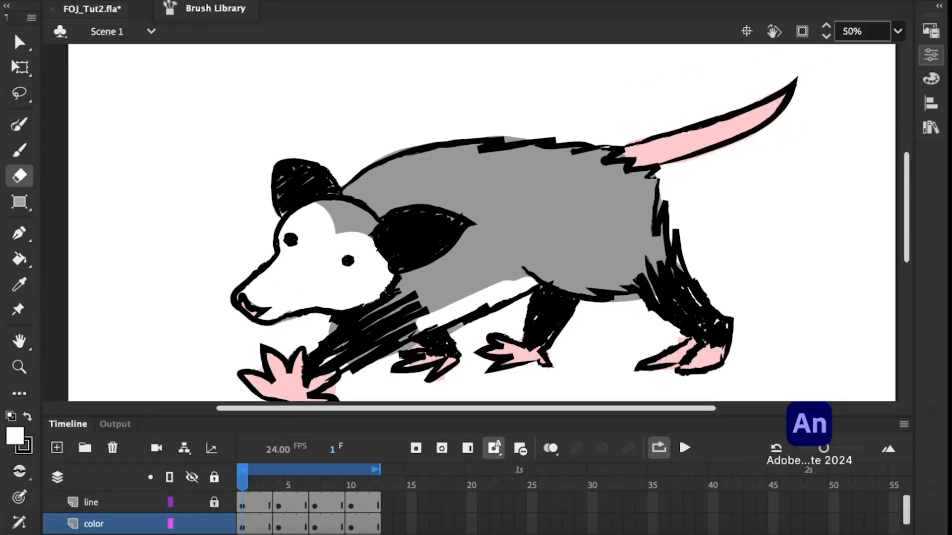
pyautogui.hotkey('alt', '.')
pyautogui.hotkey('alt', '.')
pyautogui.moveTo(624, 357); pyautogui.dragTo(623, 368)
# Switch to the Brush tool with a pale pink fill, return to frame 1 and save the file.
pyautogui.click(15, 436)
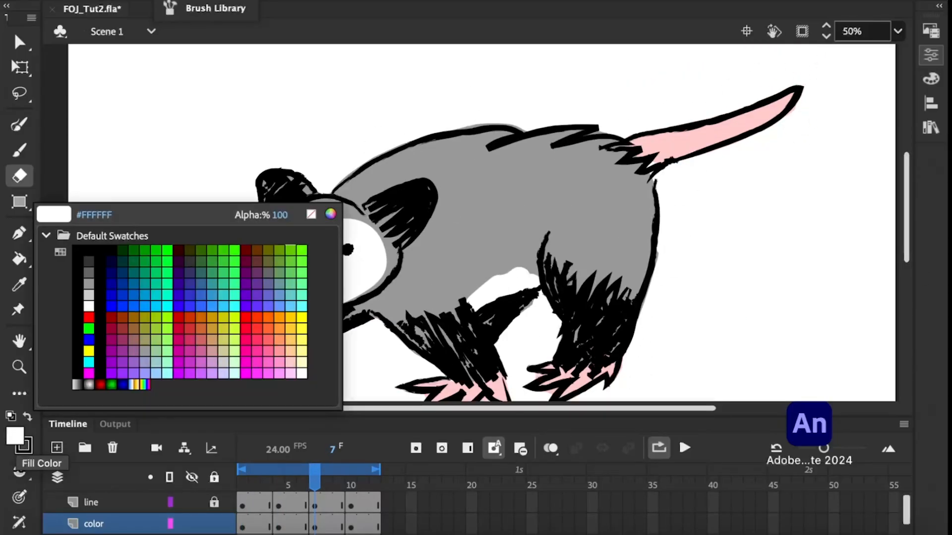
pyautogui.click(931, 79)
pyautogui.press('b')
pyautogui.press(',')
pyautogui.press(',')
pyautogui.press(',')
pyautogui.press(',')
pyautogui.press(',')
pyautogui.press(',')
pyautogui.click(105, 1)
pyautogui.click(126, 103)
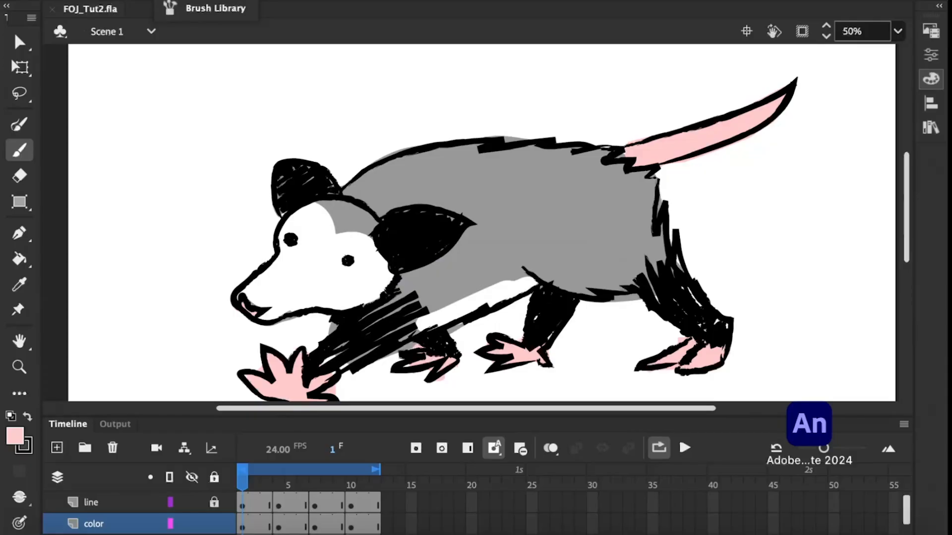
# Play back the coloured walk cycle in a loop and test the movie.
pyautogui.moveTo(904, 203); pyautogui.dragTo(903, 208)
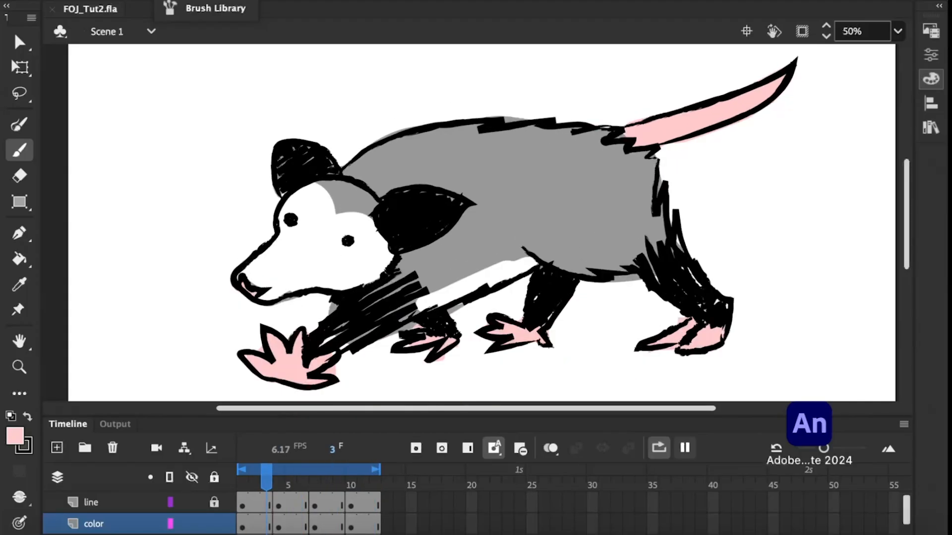
pyautogui.hotkey('ctrl', 'Return')
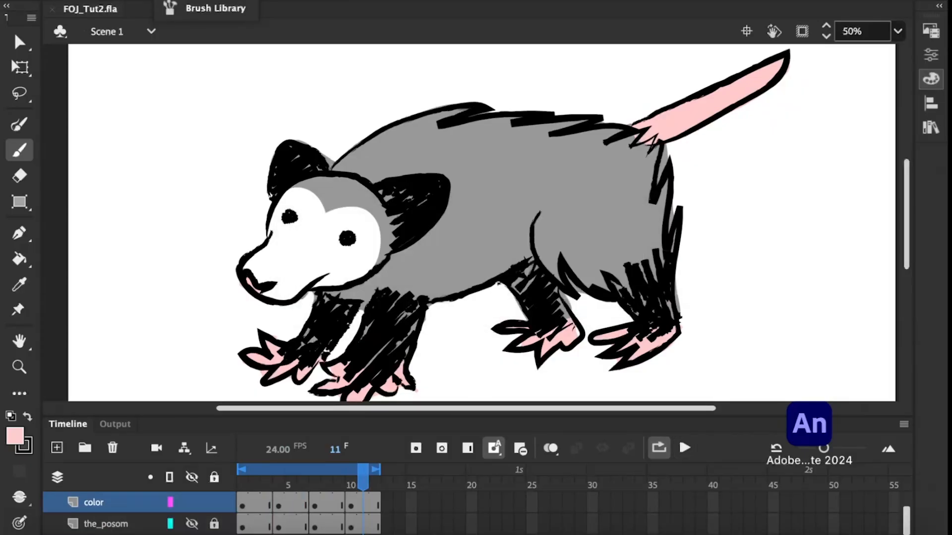
# Open the publish settings and expand the advanced options for the Flash (.swf) output.
pyautogui.click(113, 0)
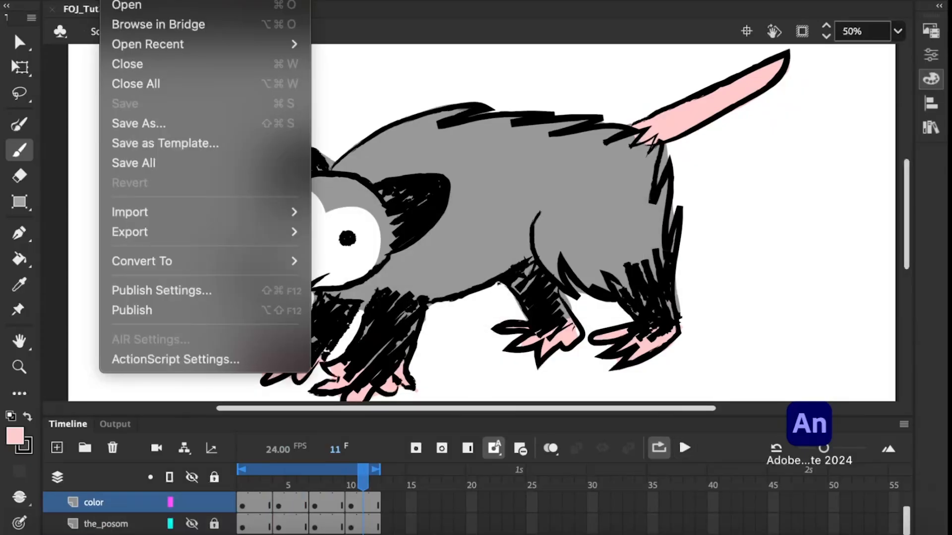
pyautogui.click(162, 291)
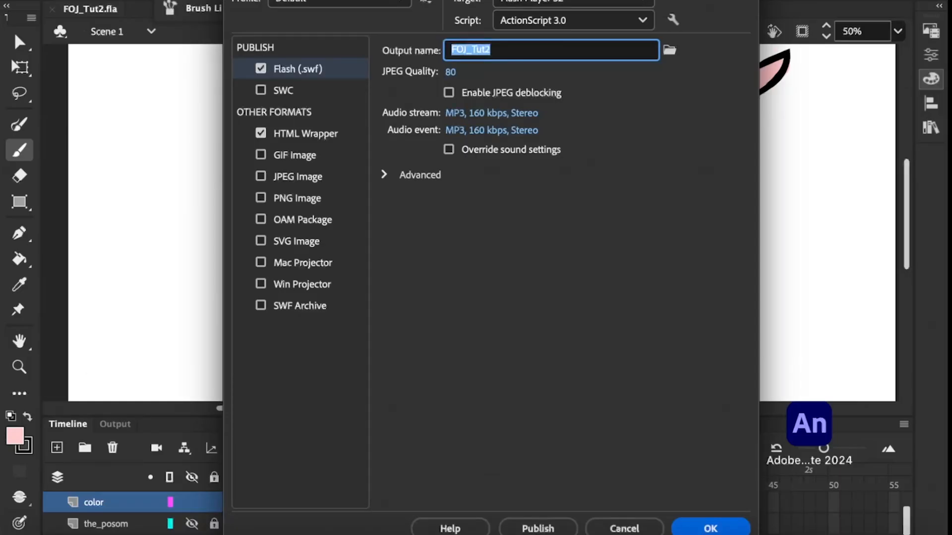
pyautogui.click(416, 178)
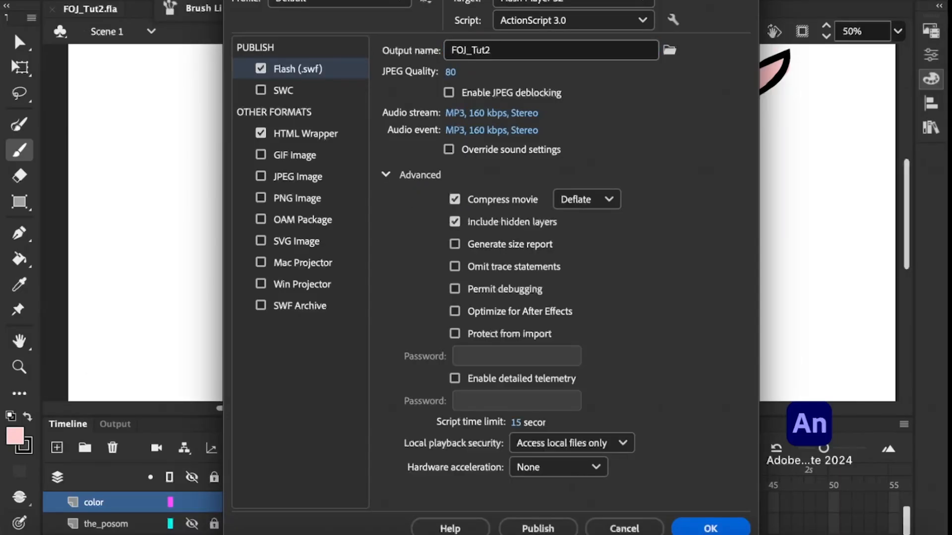